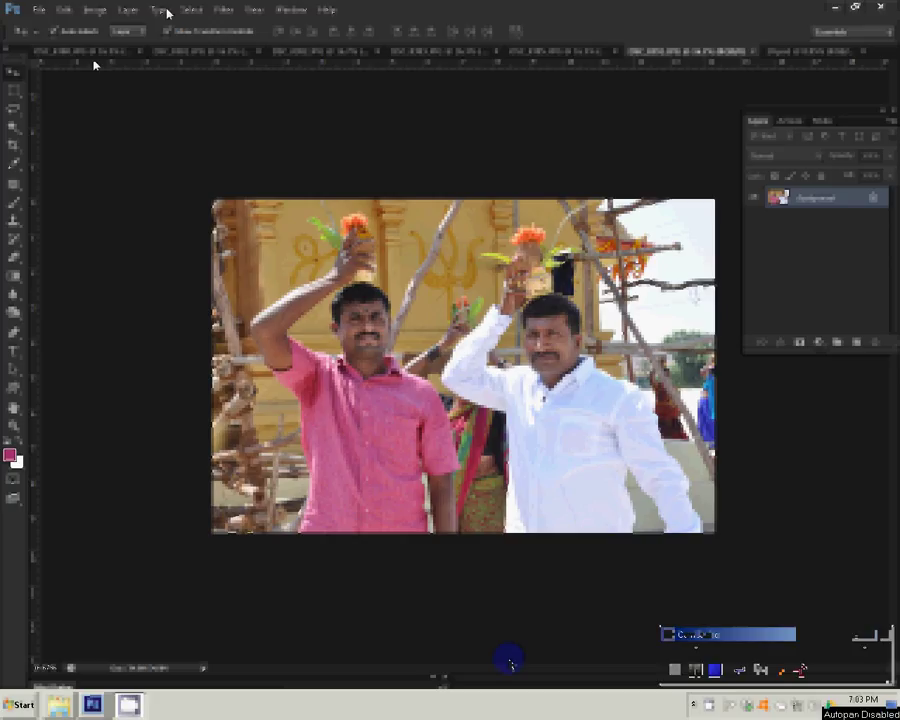
Step: Resize the two-men photo to 8 inches wide, giving 2400 × 1594 pixels
left_click(95, 10)
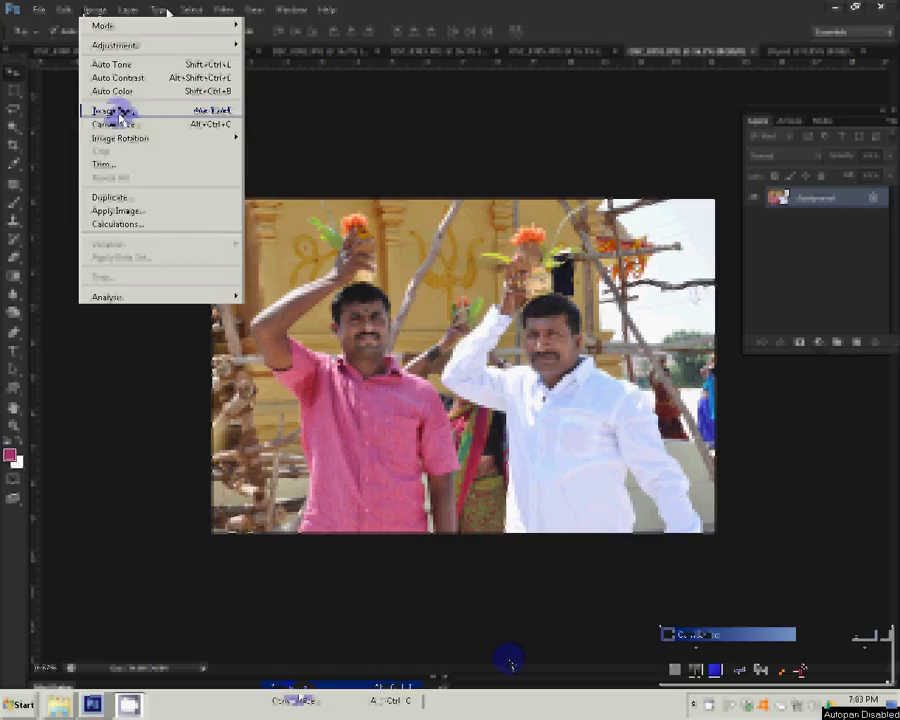
left_click(119, 116)
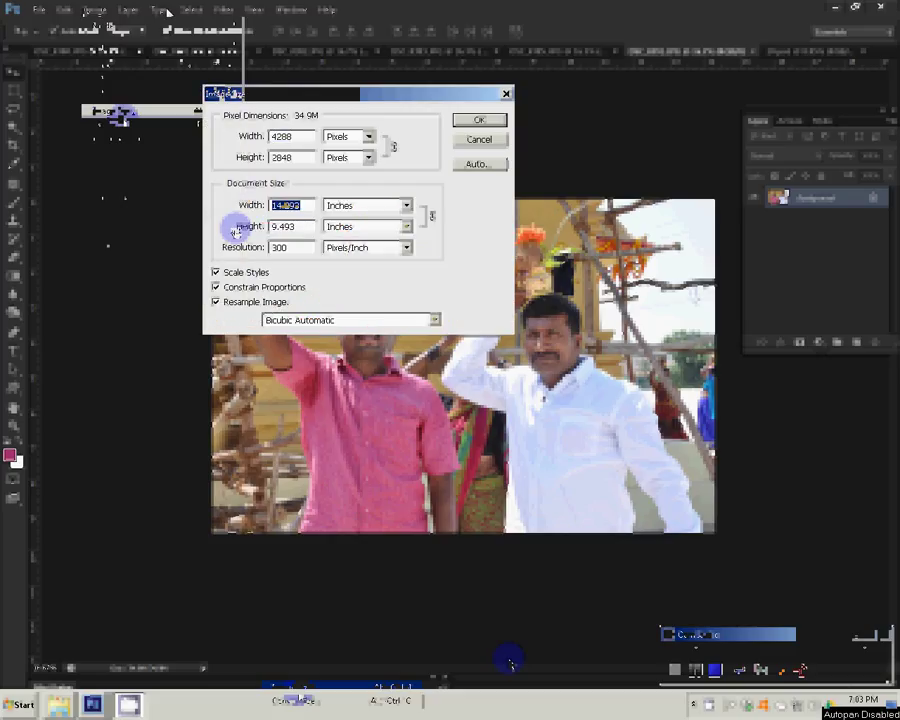
type("8")
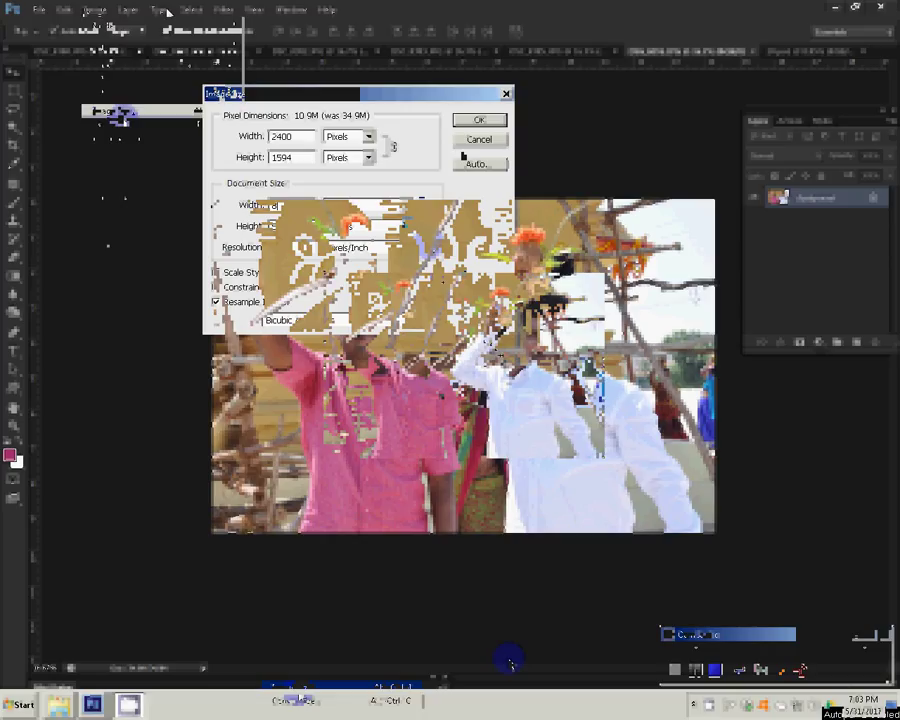
left_click(190, 10)
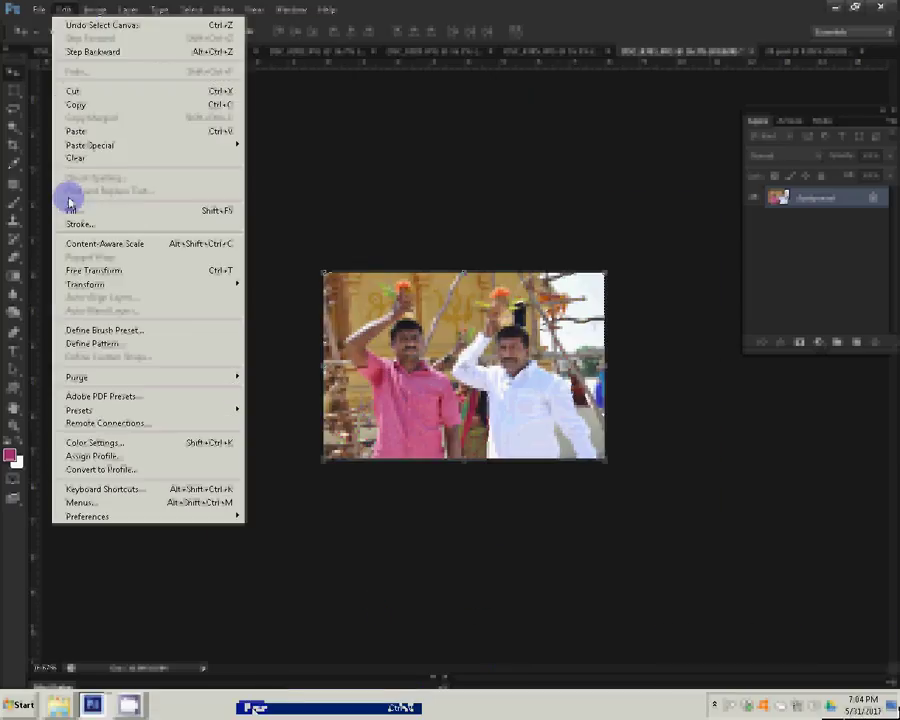
Step: Copy the resized photo, close DSC_0391.JPG without saving, and show the crowd photo
left_click(75, 91)
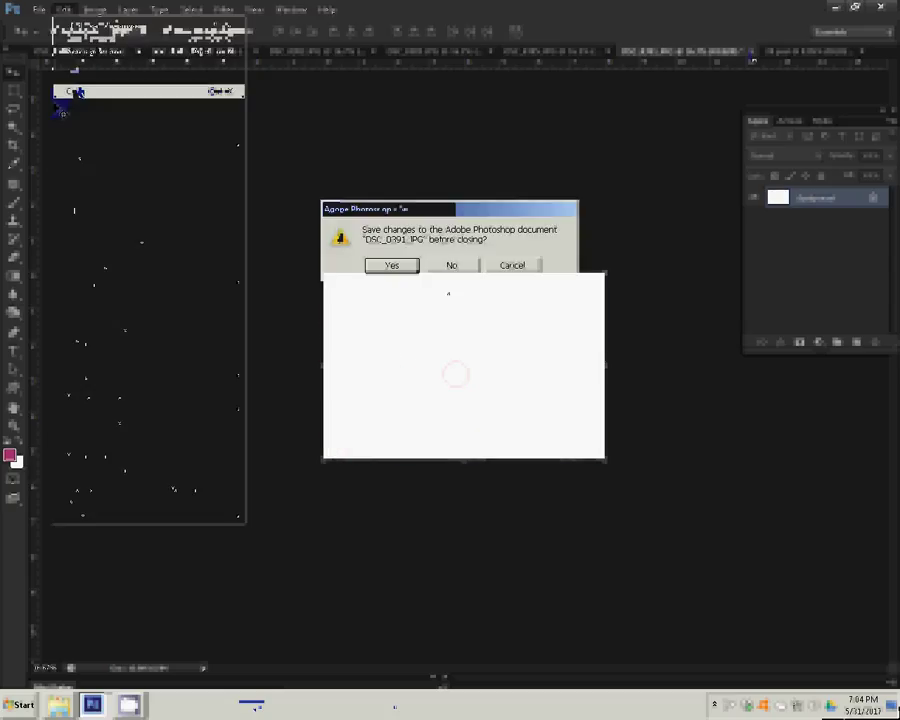
left_click(451, 265)
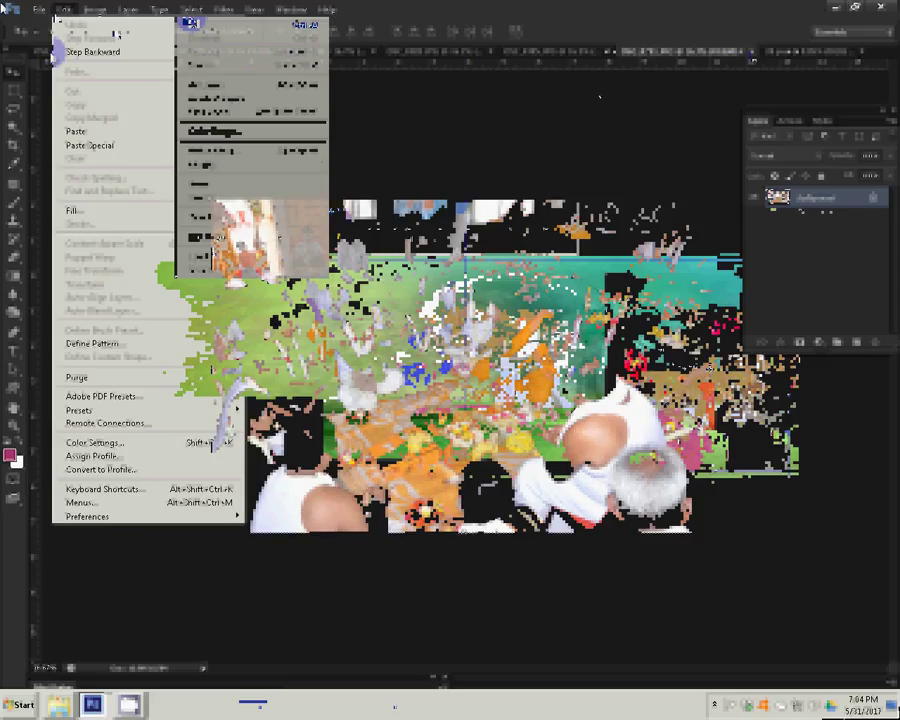
left_click(332, 212)
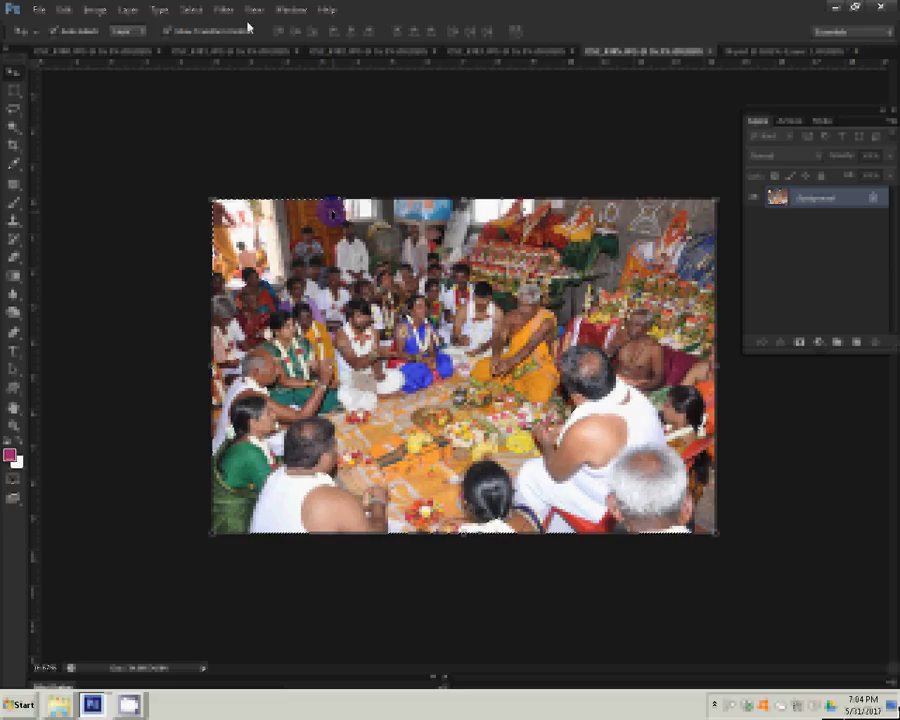
Step: Resize the ceremony crowd photo to 8 inches wide, then close it without saving
left_click(95, 12)
left_click(112, 110)
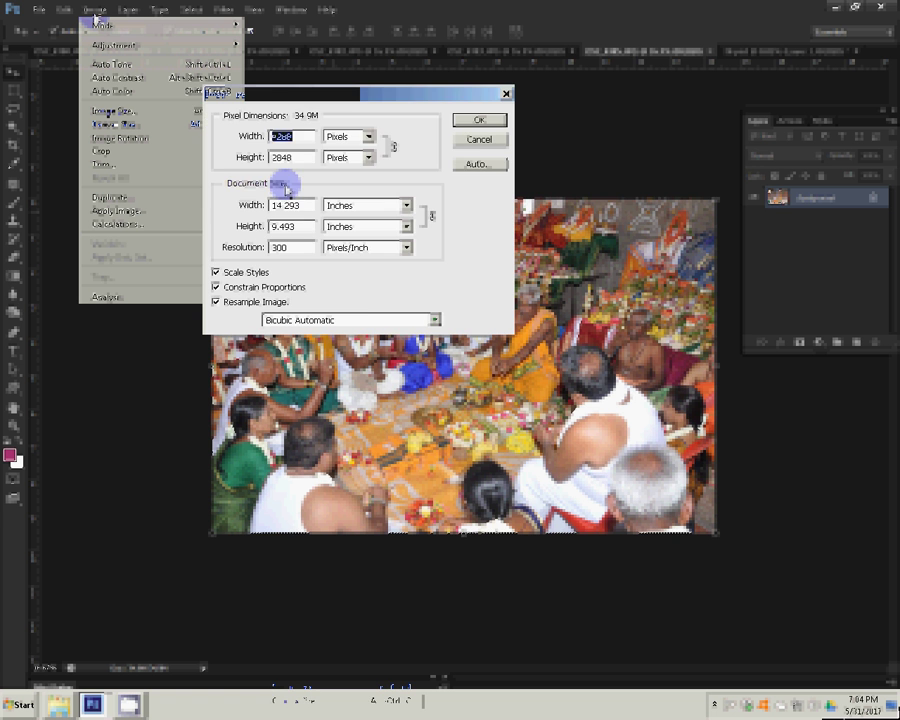
type("8")
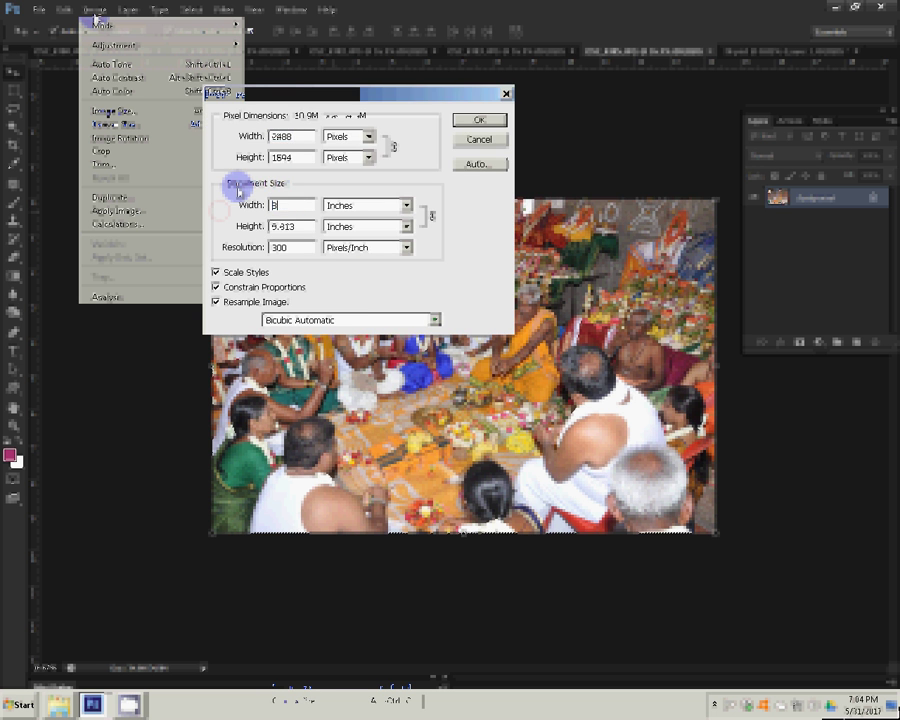
left_click(462, 122)
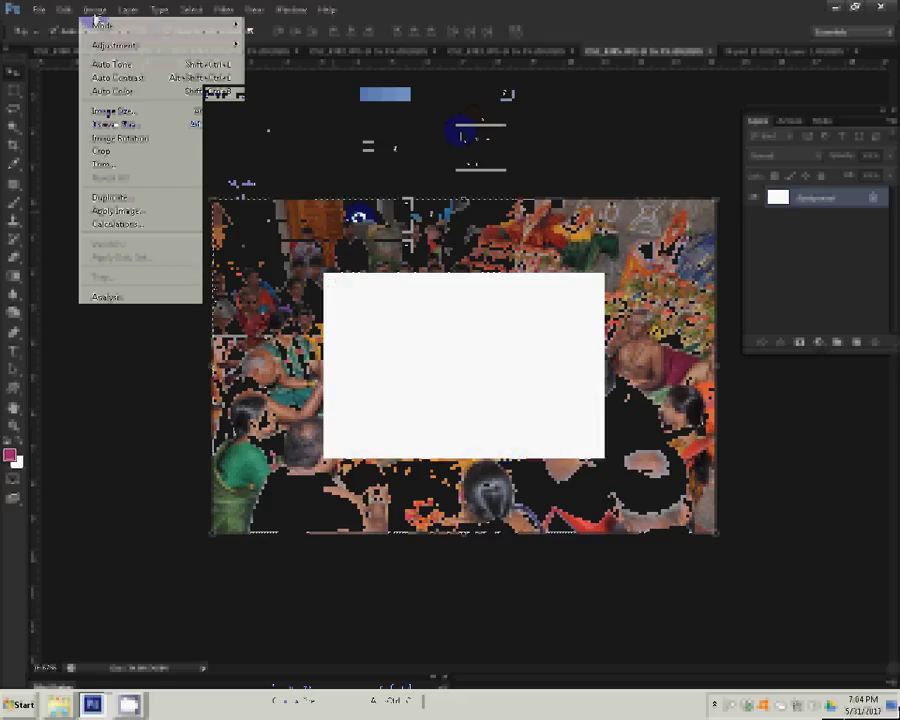
key("ctrl+w")
key("n")
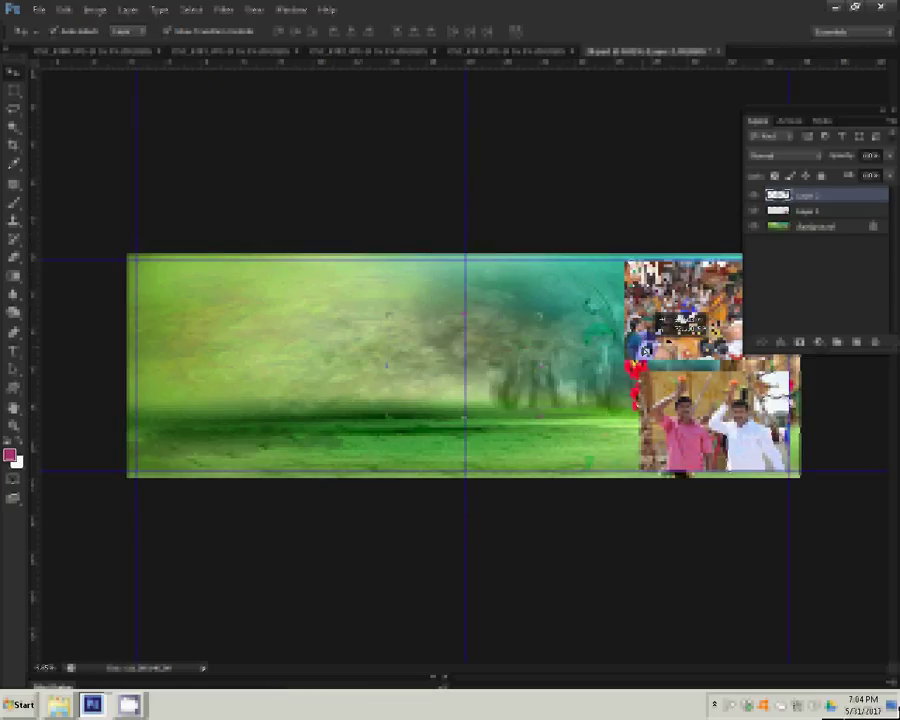
Step: Bring up DSC_0383.JPG, resize it to 2800 pixels wide, and close it unsaved
left_click_drag(644, 349, 500, 63)
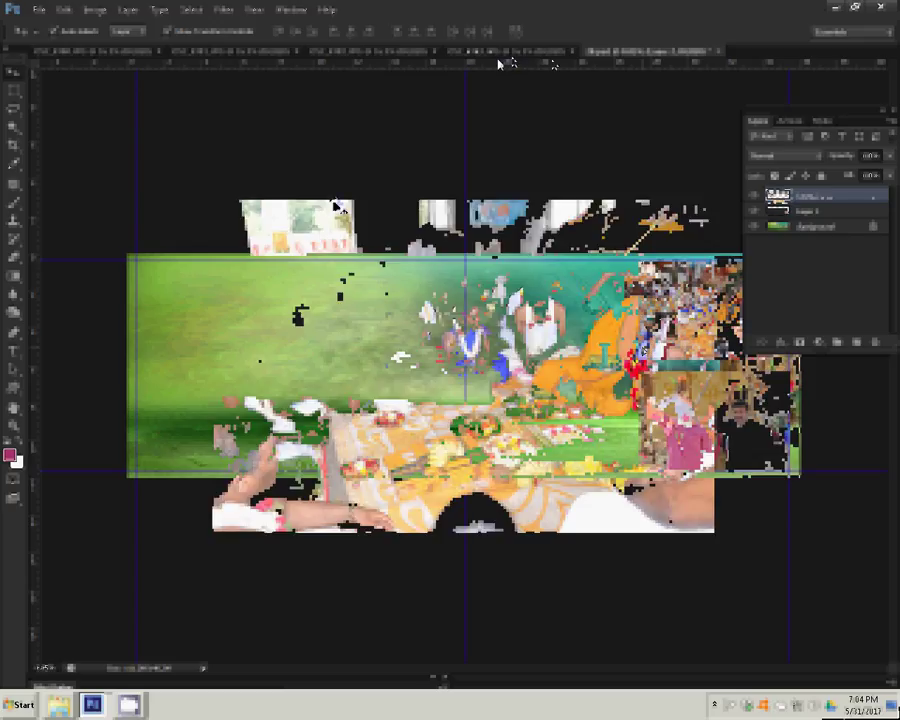
left_click(94, 9)
left_click(104, 123)
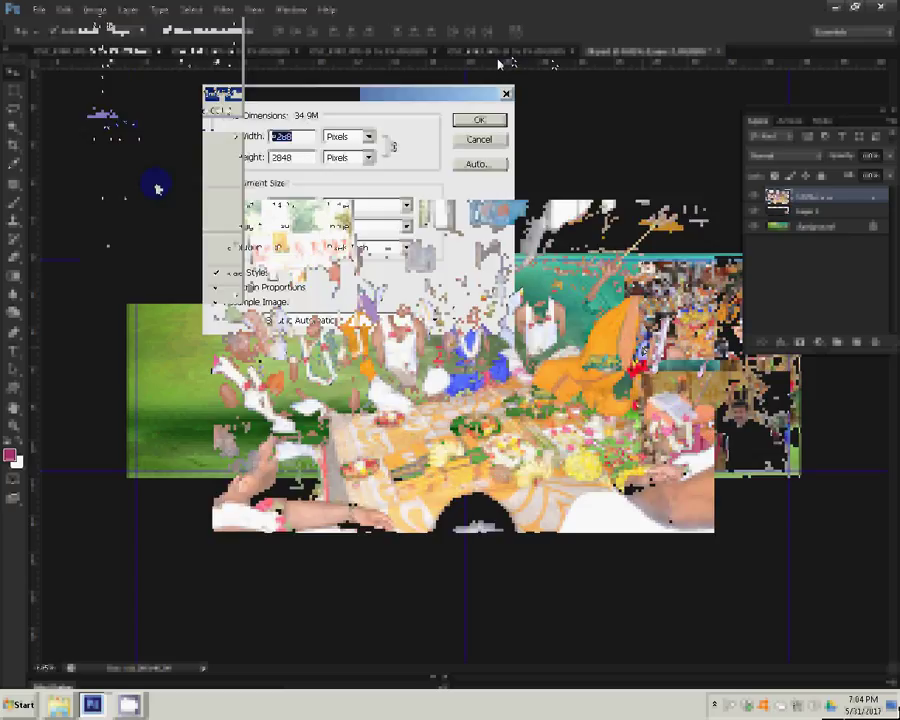
double_click(318, 135)
type("2800")
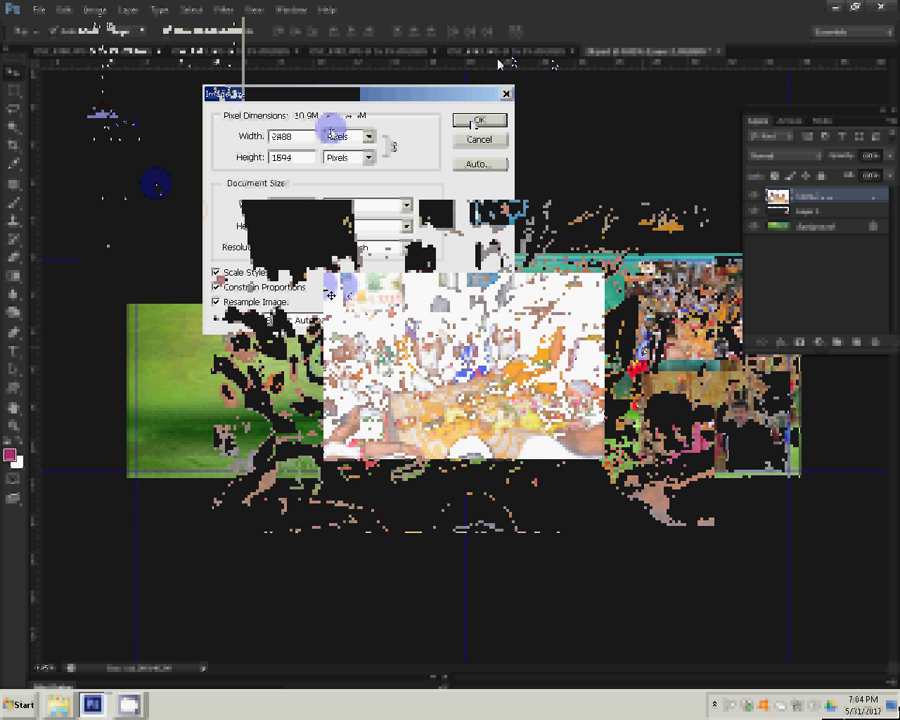
key("ctrl+w")
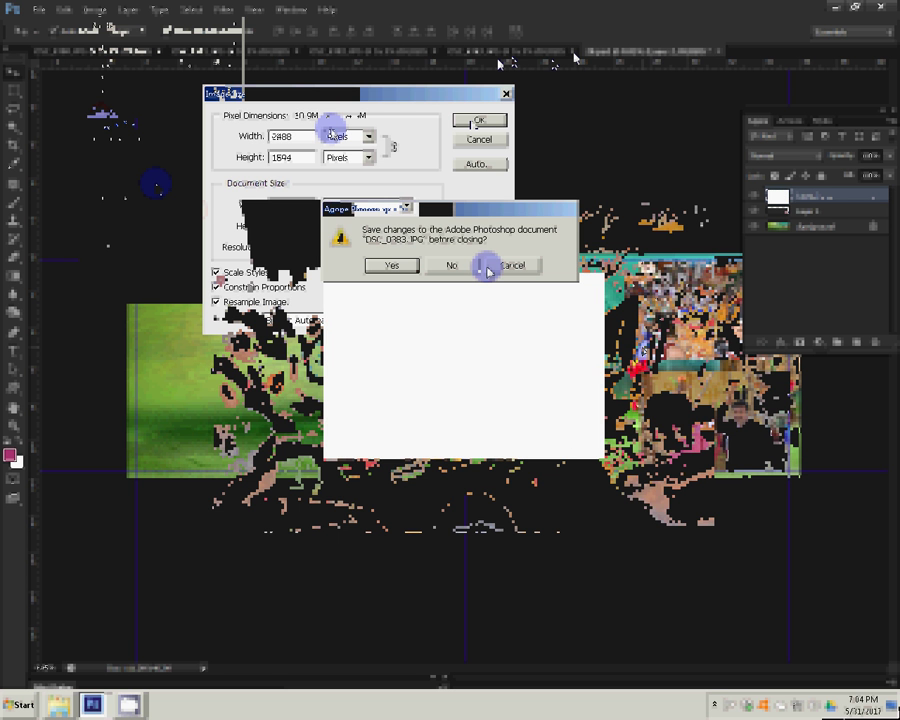
left_click(485, 266)
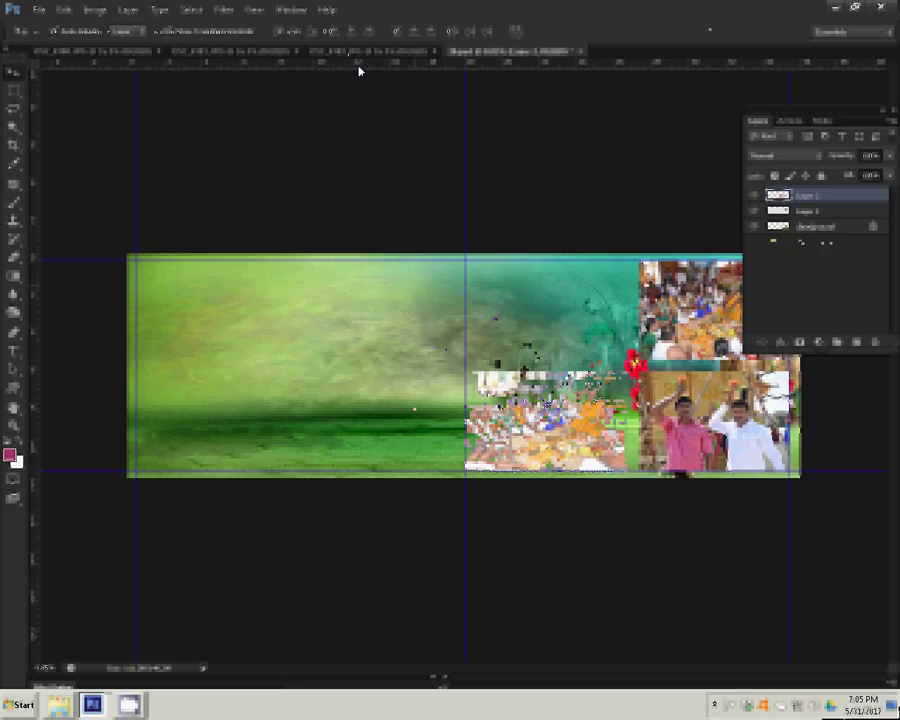
Step: Place the crowd photo on the banner, then resize DSC_0381.JPG to 8 inches and close it unsaved
left_click_drag(359, 70, 505, 152)
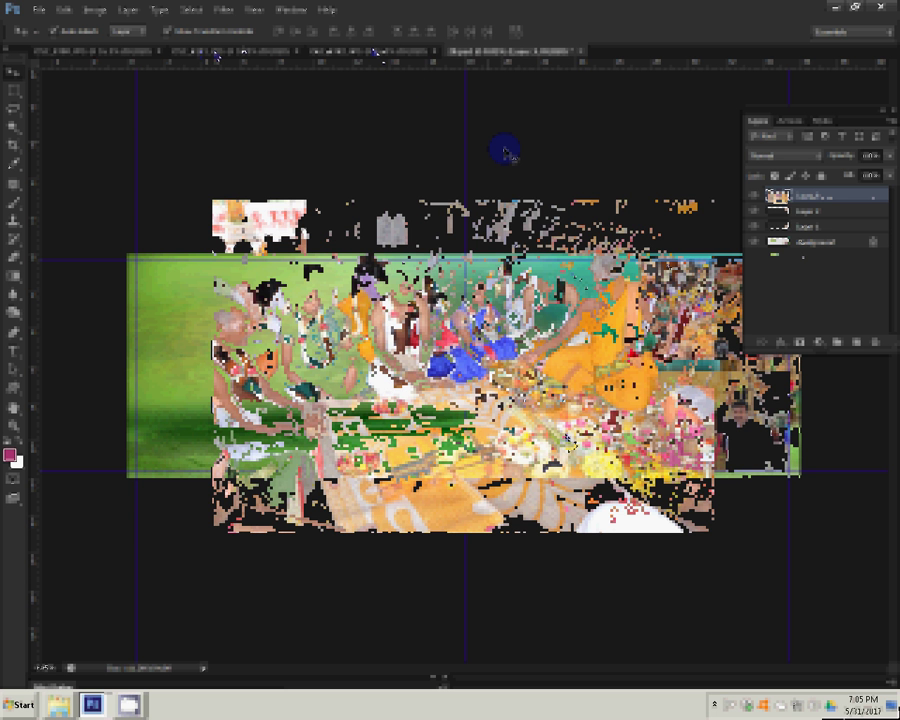
left_click(94, 10)
left_click(101, 112)
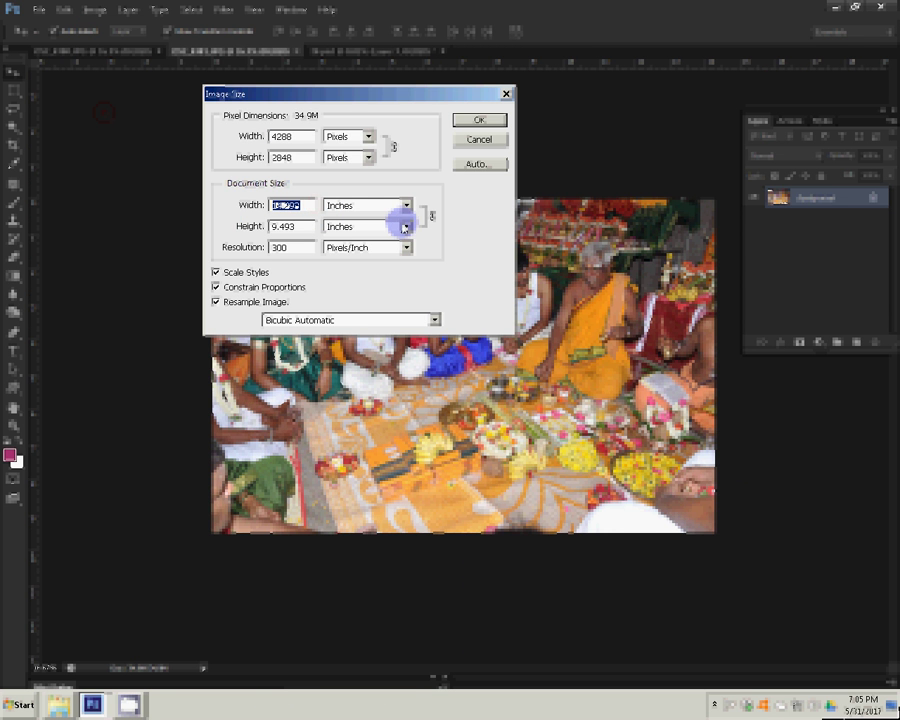
type("3")
key("Return")
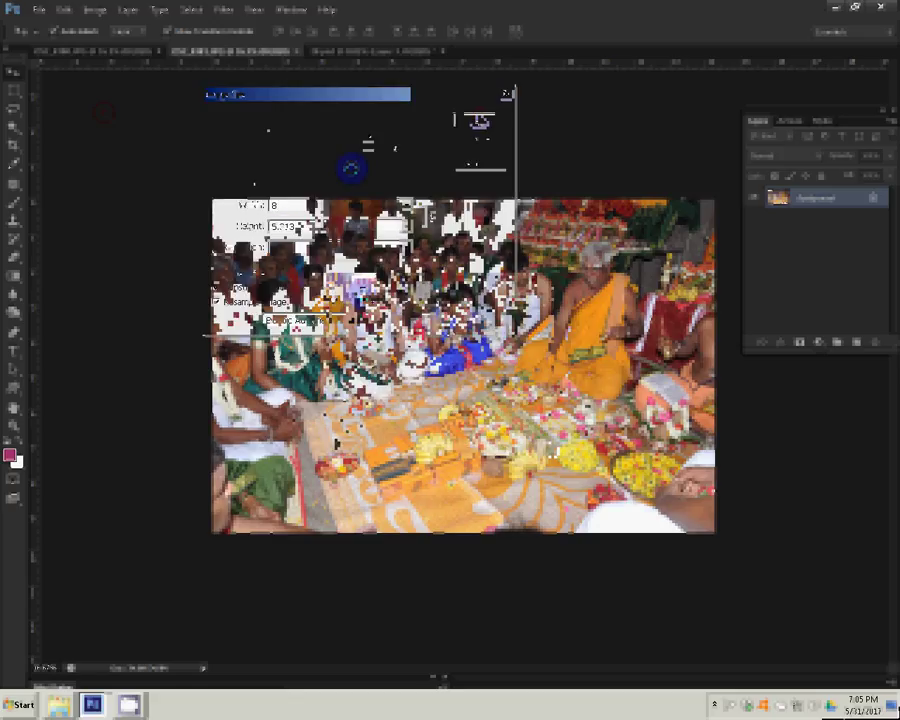
key("ctrl+w")
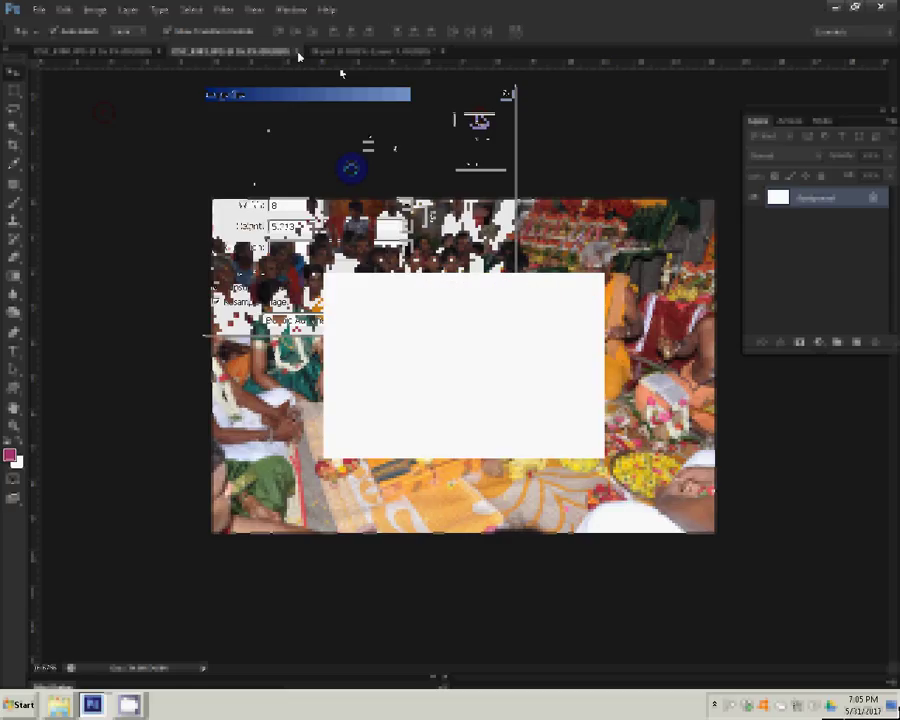
left_click(455, 265)
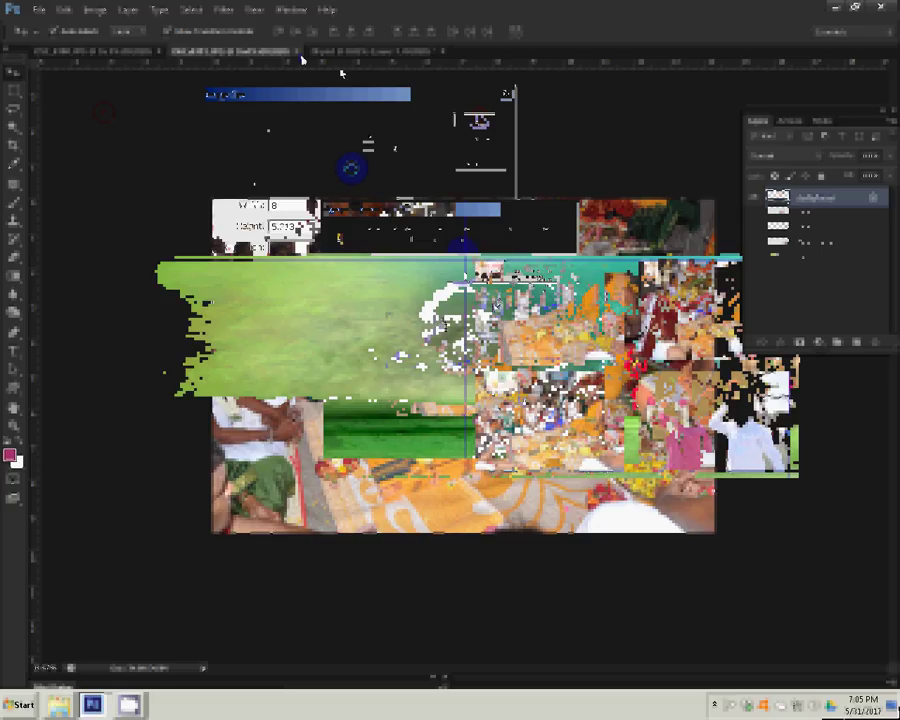
Step: Close the middle document, resize the next photo to 8 inches wide, and close it unsaved
left_click(298, 52)
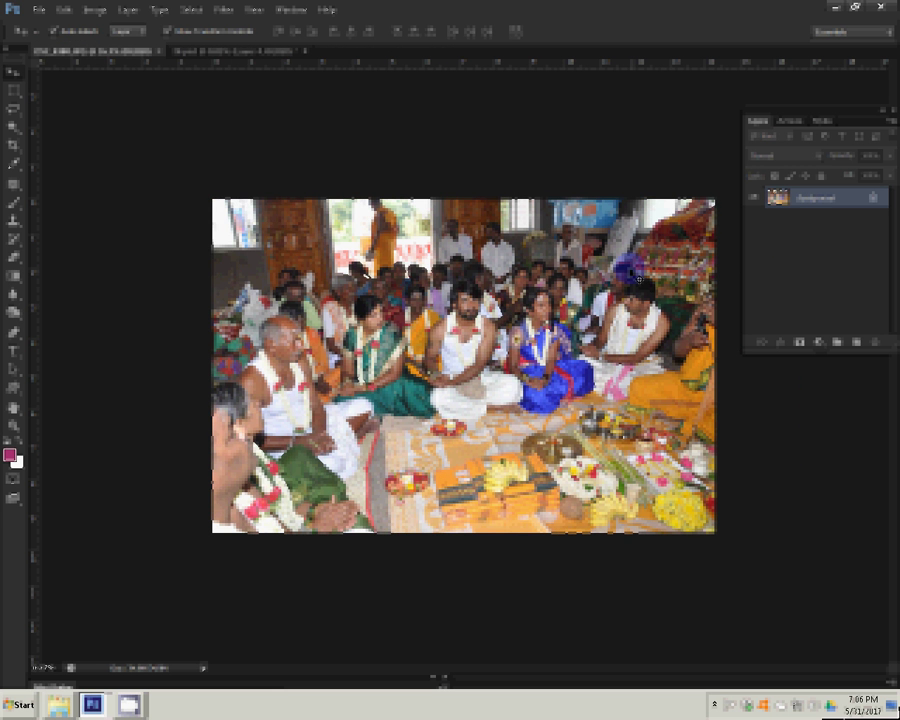
left_click(92, 11)
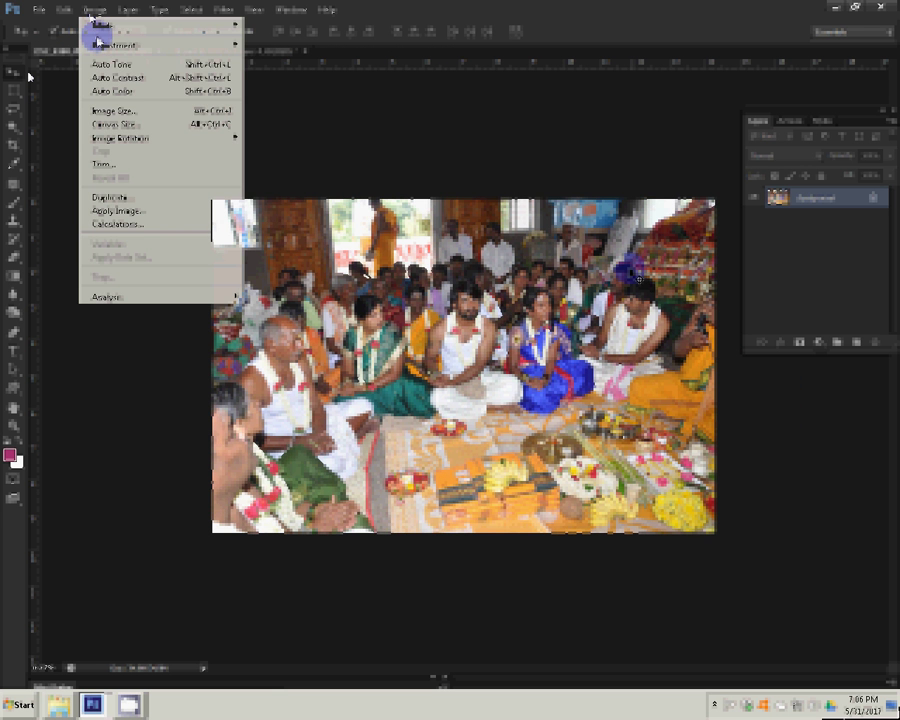
left_click(120, 137)
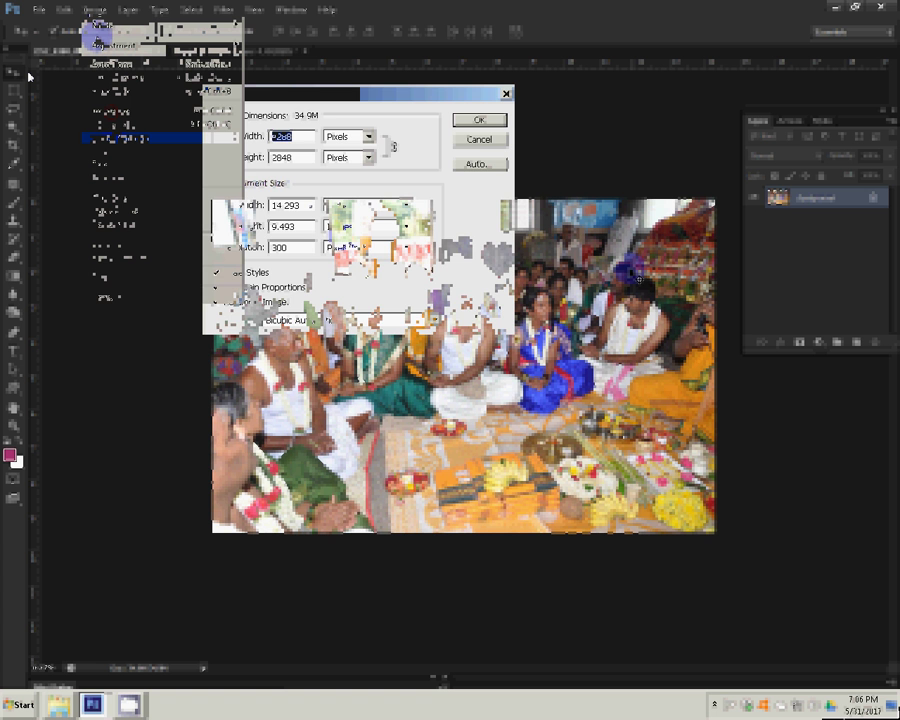
left_click(221, 208)
type("8")
left_click(497, 121)
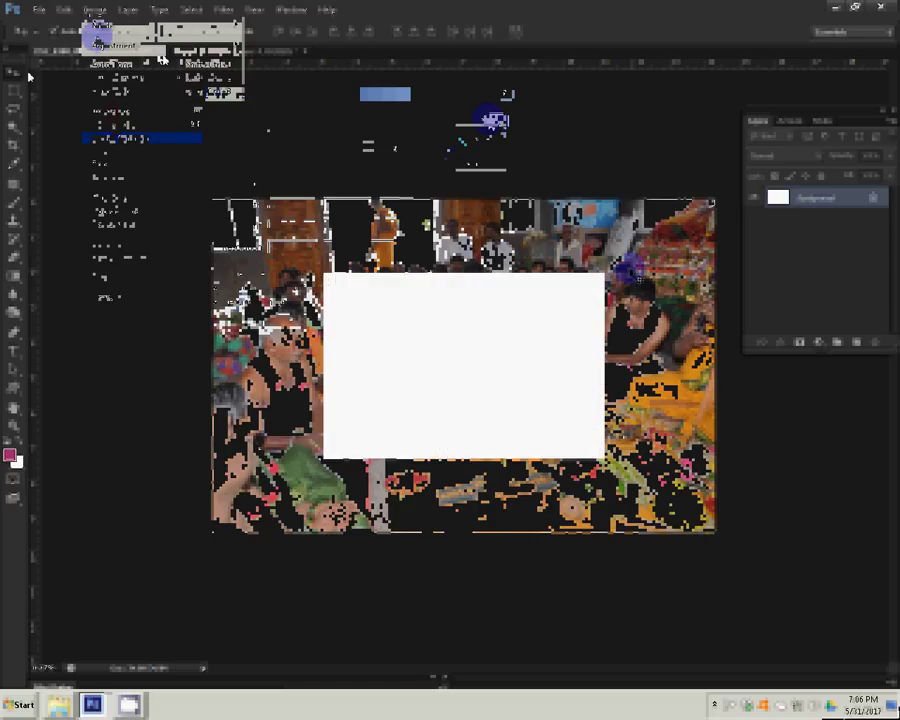
key("ctrl+w")
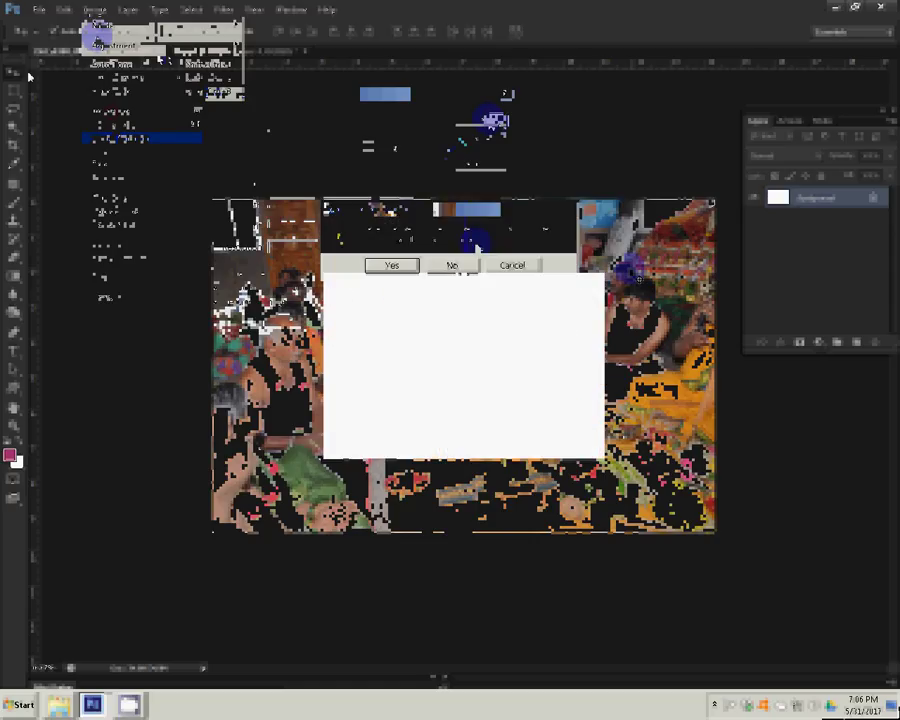
key("n")
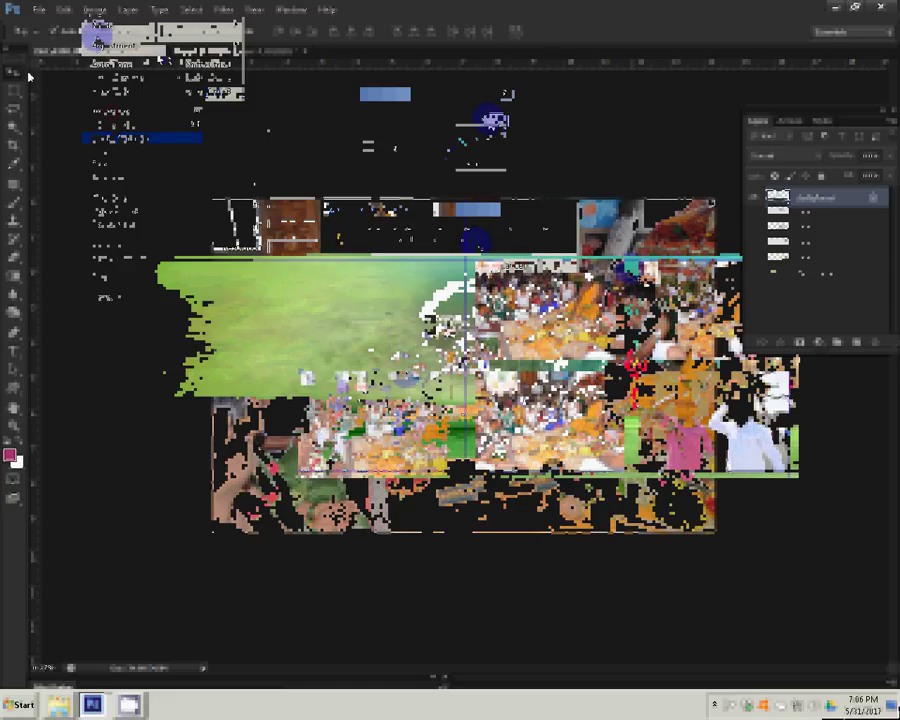
Step: Switch to the open crowd photo and resize it to 8 inches wide
left_click(93, 703)
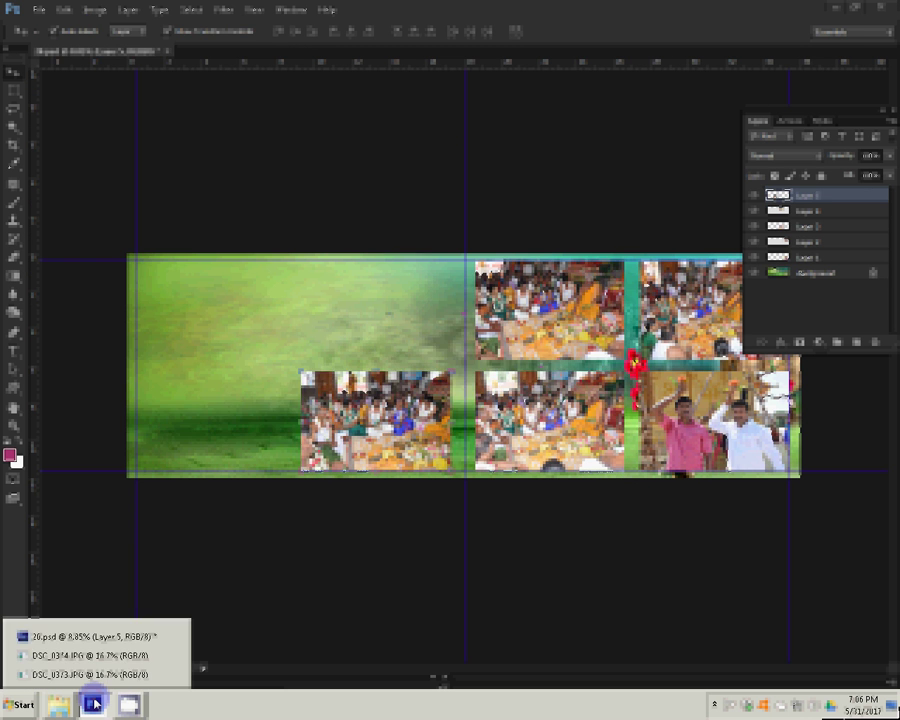
left_click(90, 655)
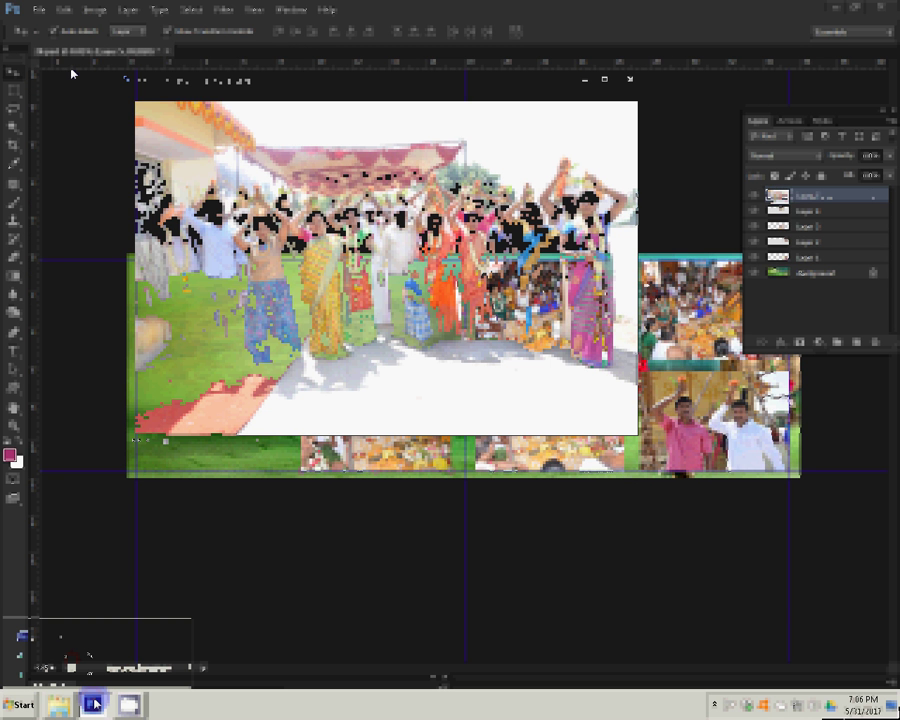
left_click(95, 10)
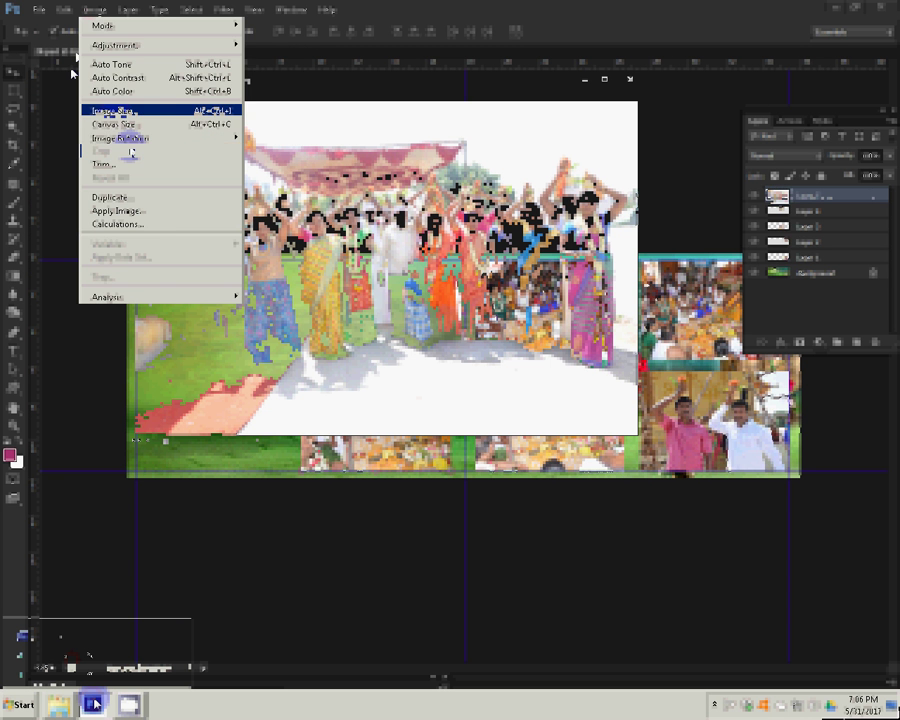
left_click(118, 111)
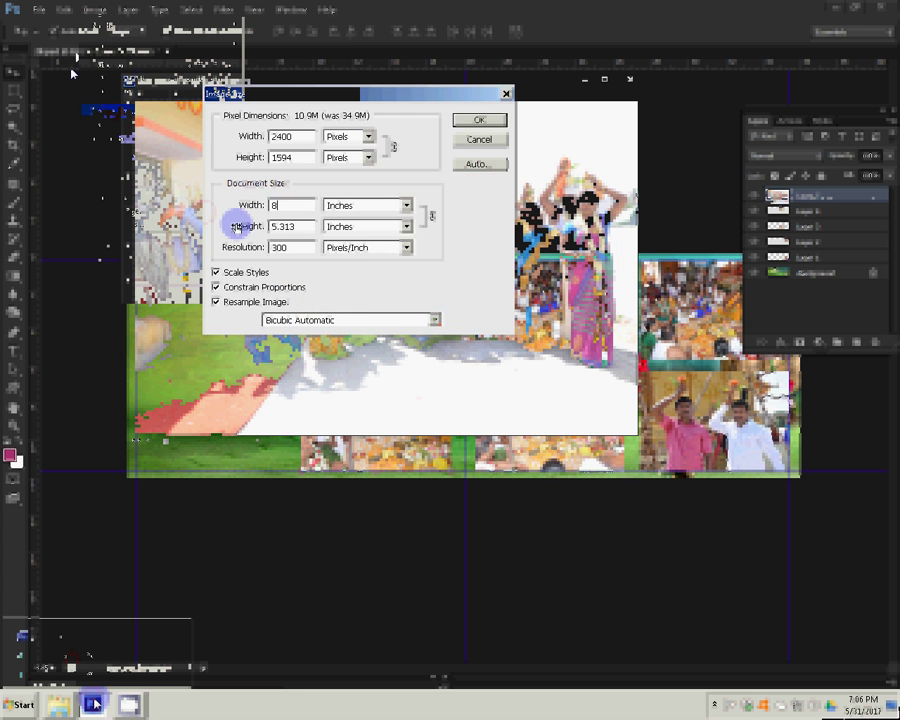
left_click(480, 120)
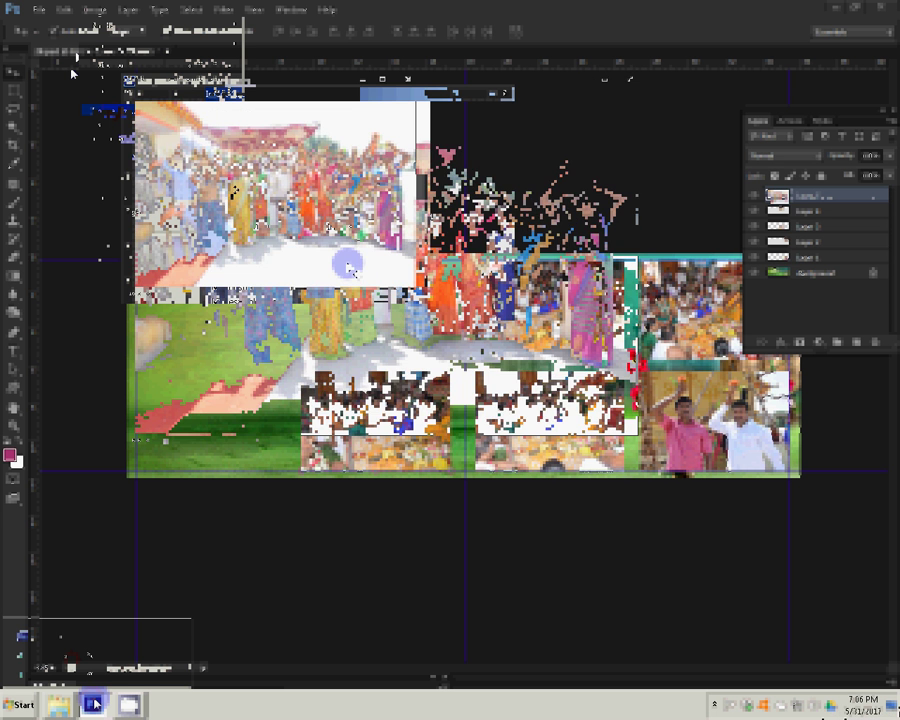
Step: Close the original crowd photo without saving and bring DSC_0373 to the front
left_click(410, 84)
left_click(447, 264)
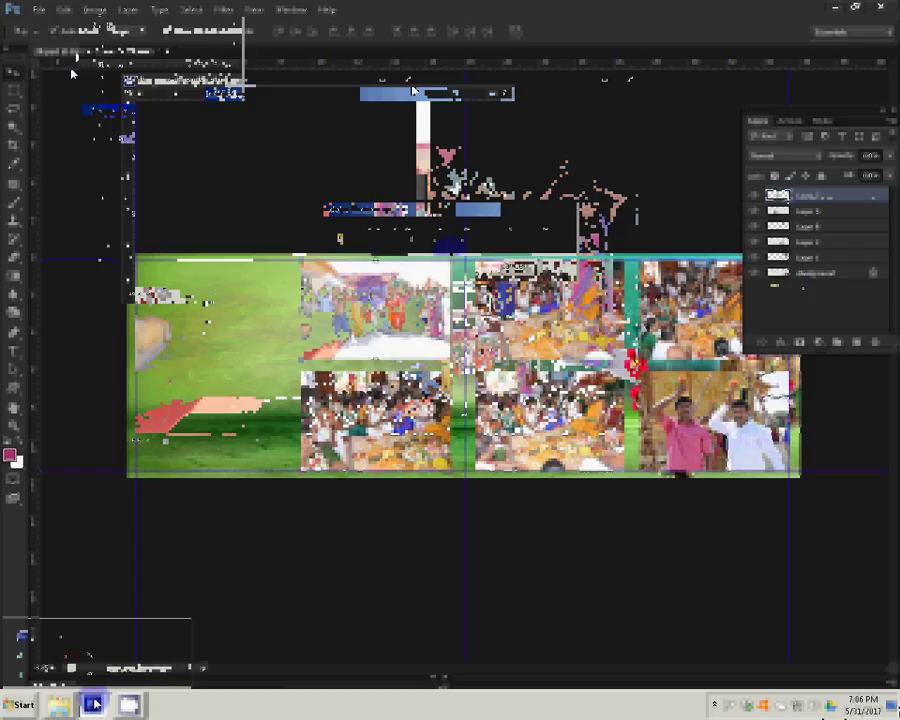
mouse_move(93, 704)
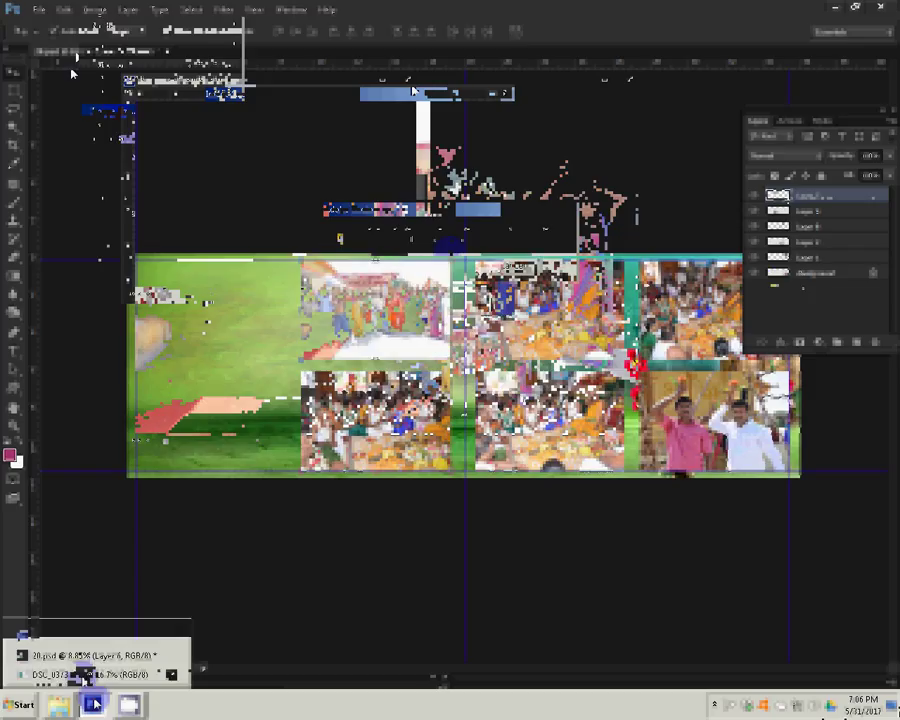
left_click(82, 674)
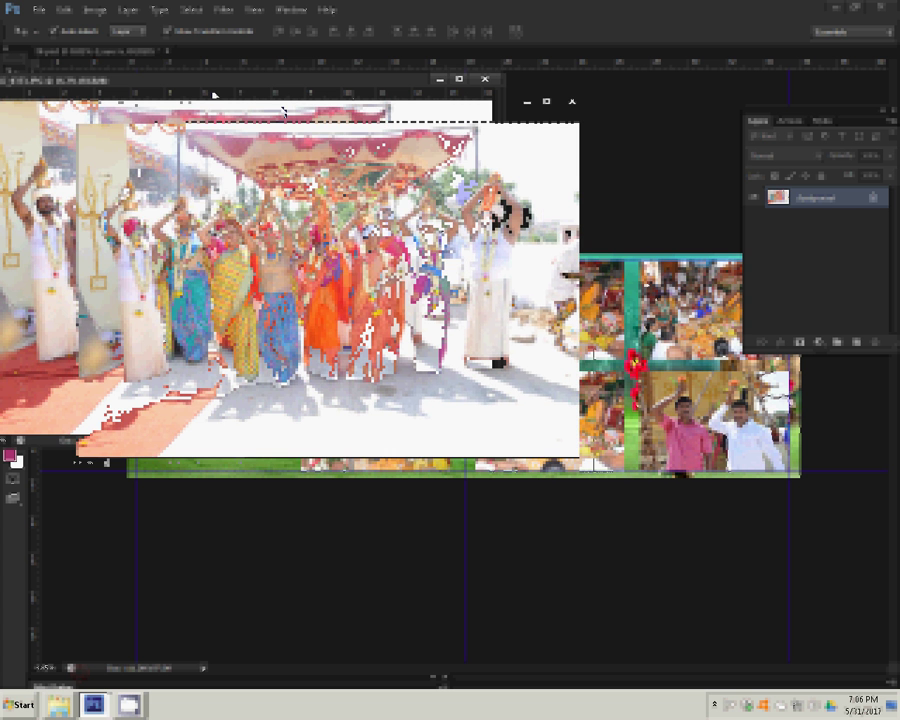
Step: Resize DSC_0373.JPG to 8 inches wide and close it without saving
left_click(88, 9)
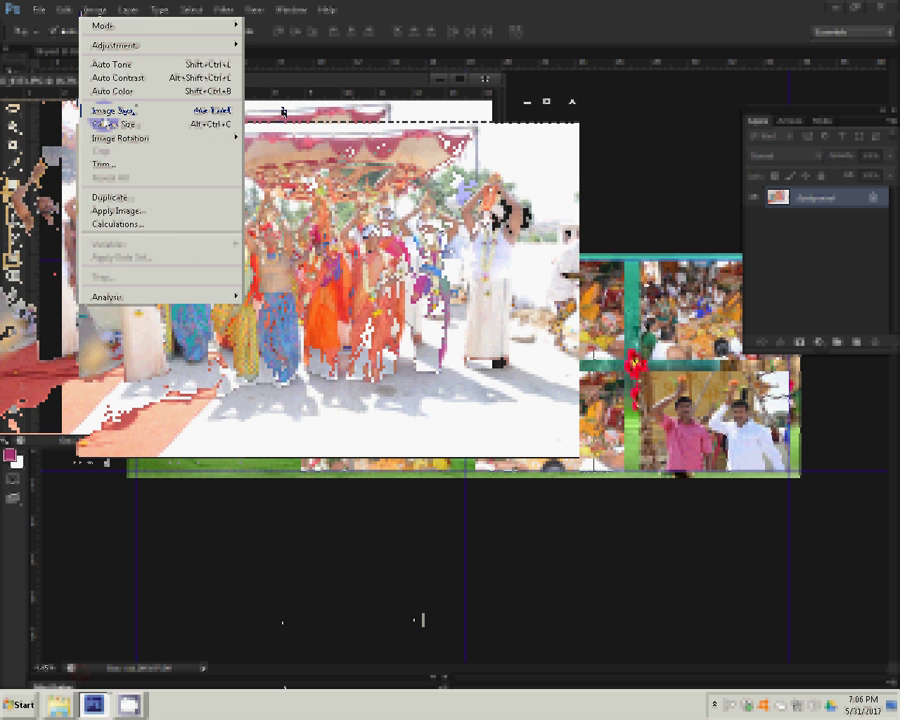
left_click(112, 111)
double_click(285, 206)
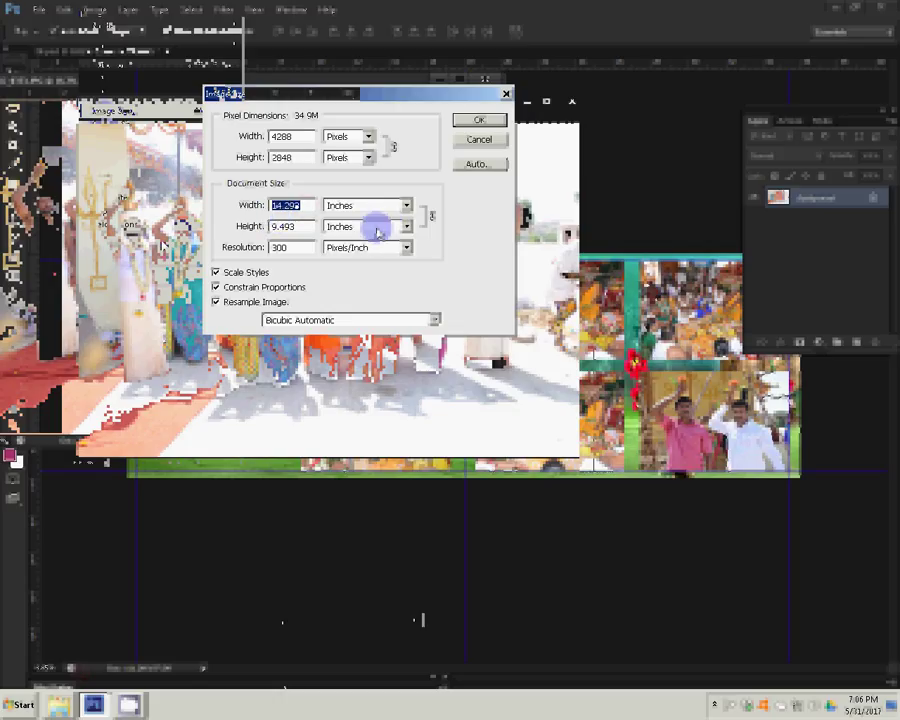
type("8")
left_click(465, 119)
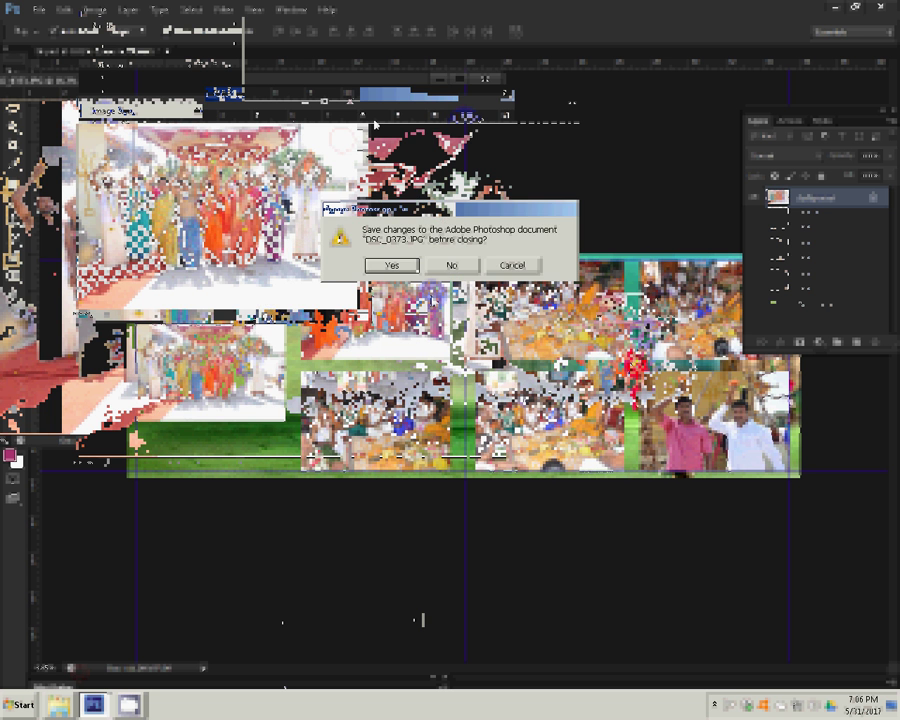
key("Return")
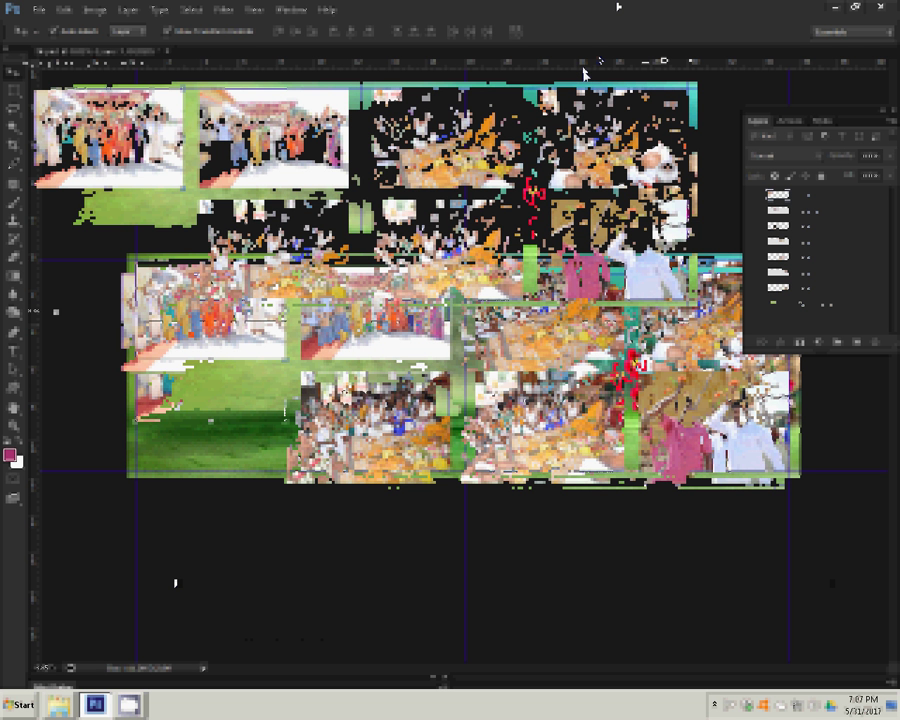
Step: In the K 1 photo folder, move the six dark DSC_9xxx photos into Delete and pick DSC_0392
mouse_move(60, 705)
left_click(45, 673)
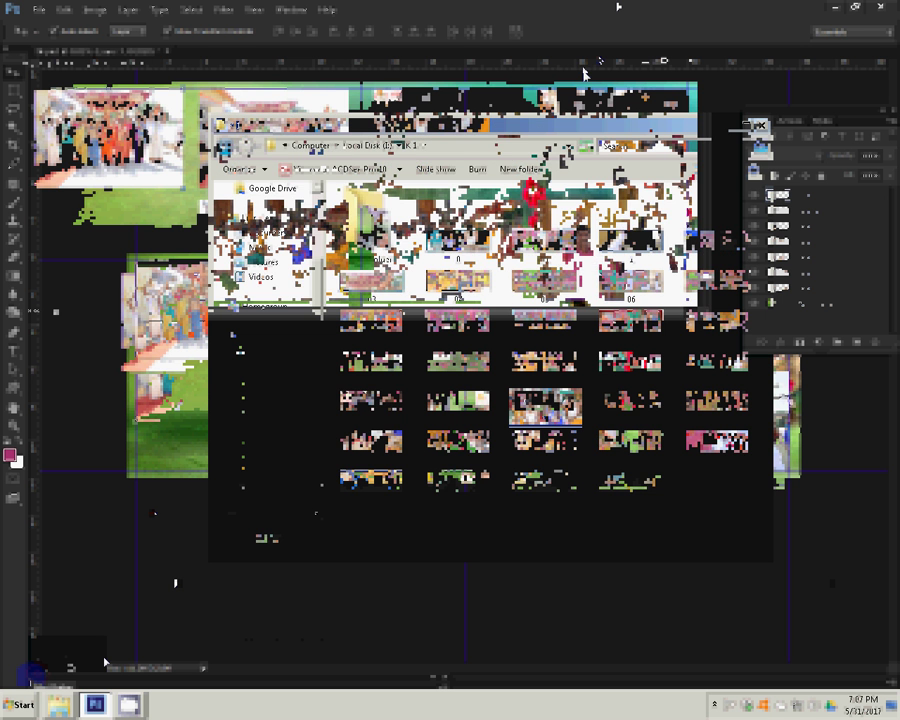
left_click(50, 654)
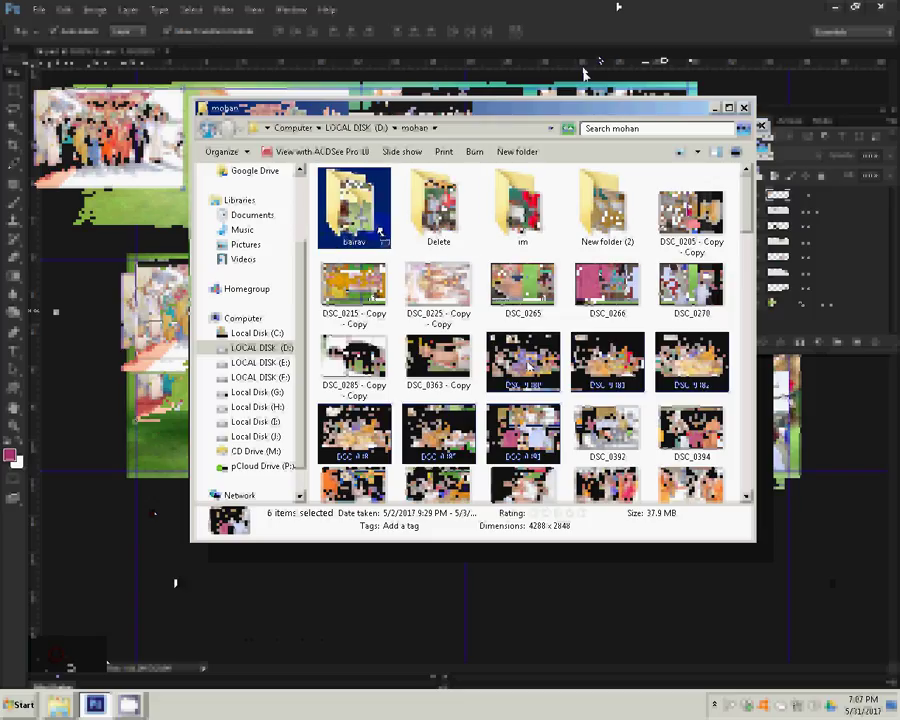
left_click_drag(380, 232, 436, 210)
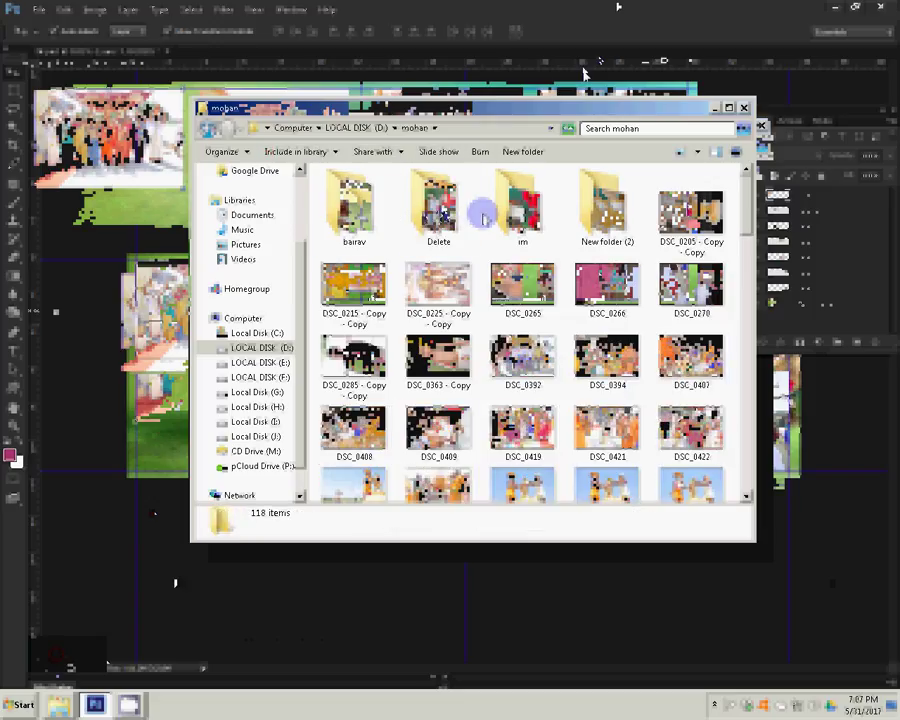
left_click(522, 360)
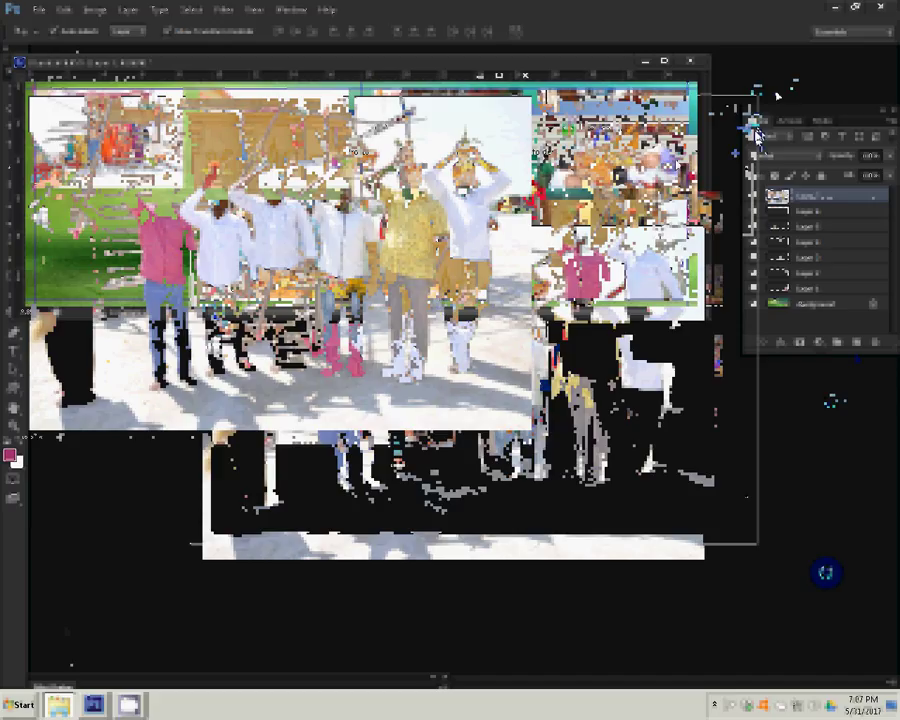
Step: Change the raised-arms group photo's width in Image Size and close the original unsaved
left_click(94, 9)
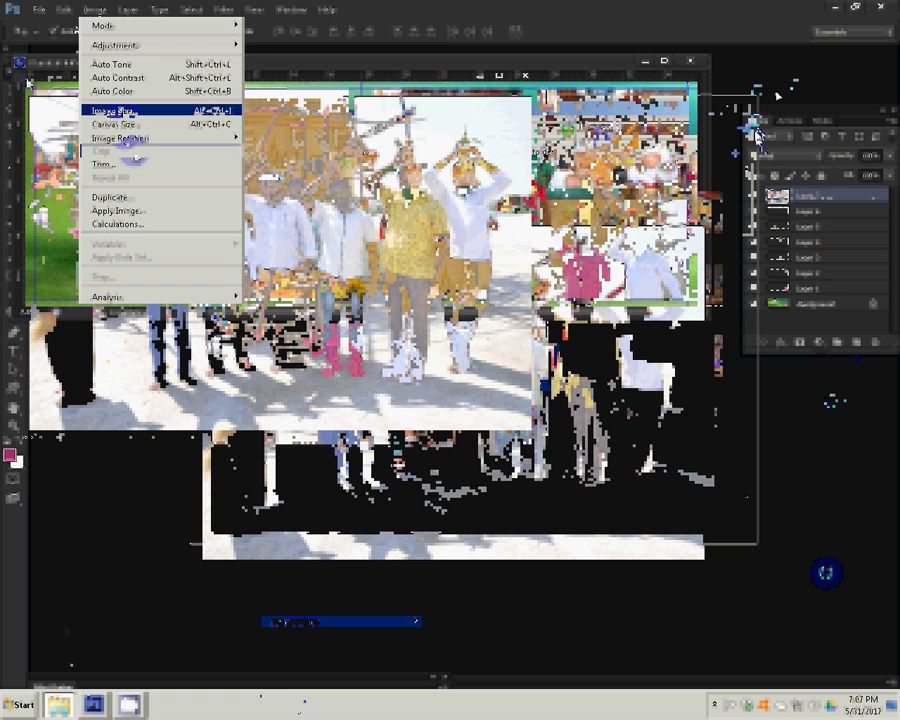
left_click(113, 110)
double_click(285, 205)
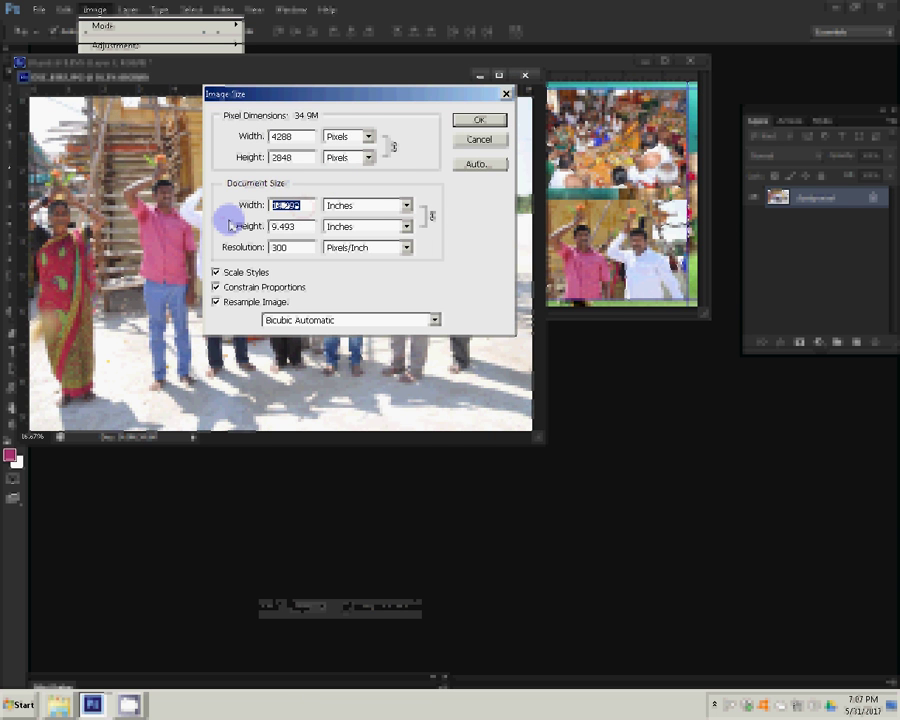
type("3")
left_click(458, 124)
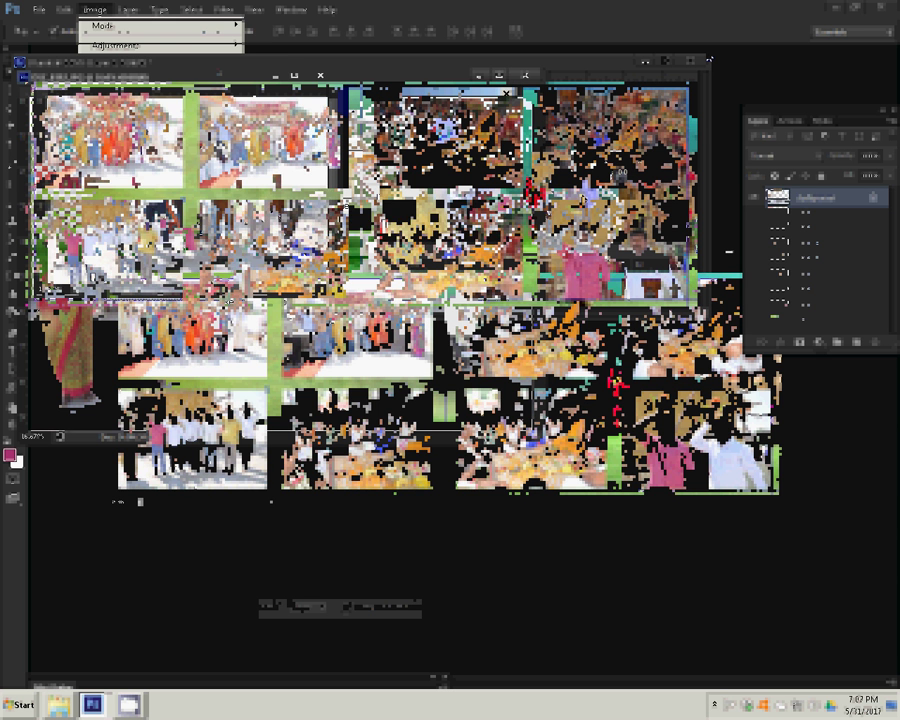
left_click(450, 265)
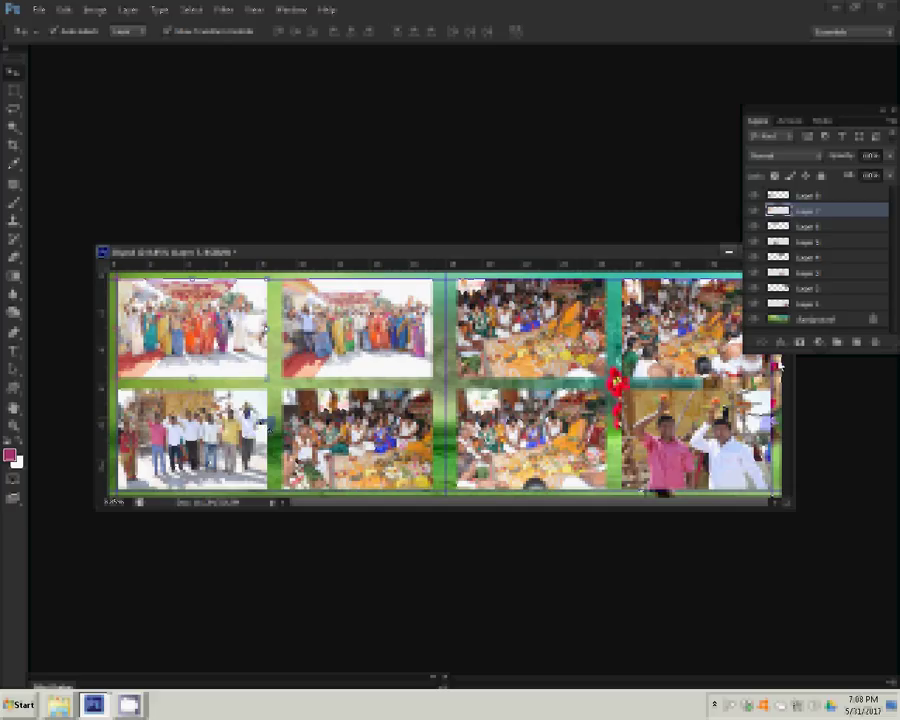
Step: Give the top-left photo layer a Stroke style filled with an orange gradient preset
left_click(781, 342)
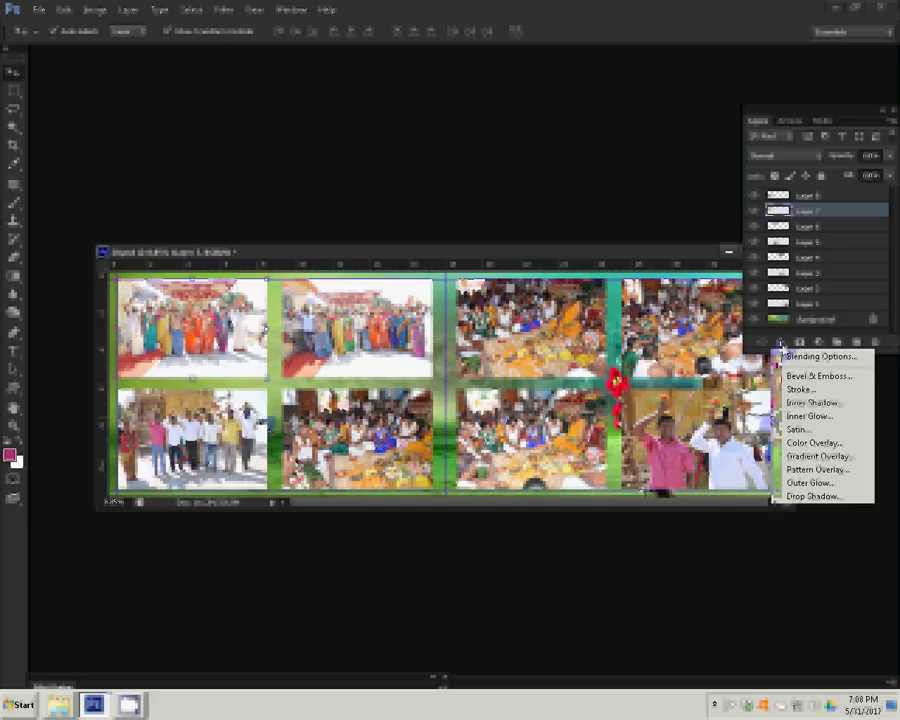
left_click(806, 392)
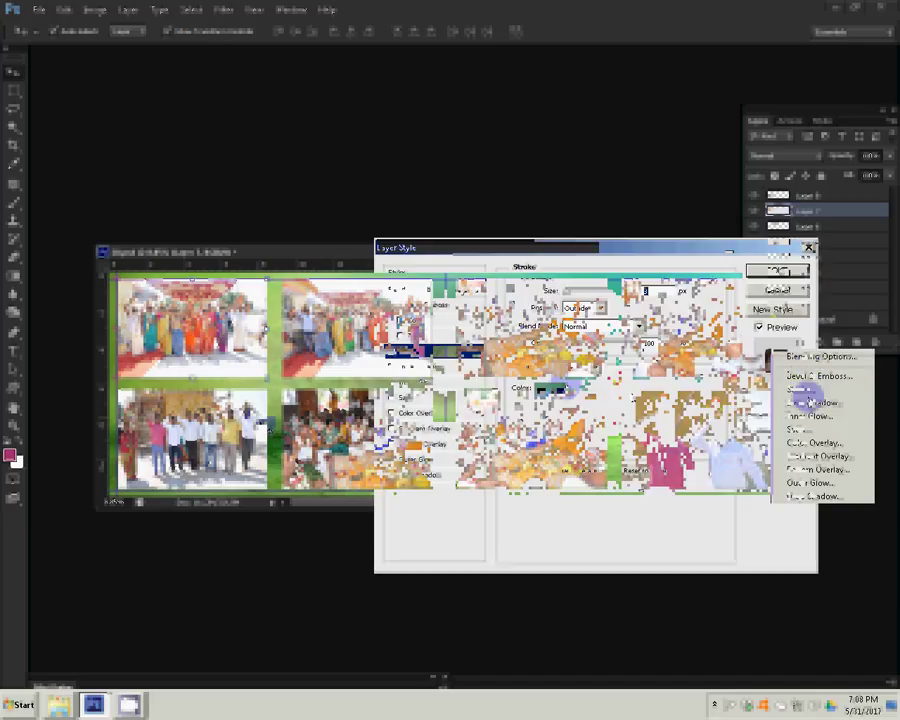
left_click(585, 367)
left_click(578, 392)
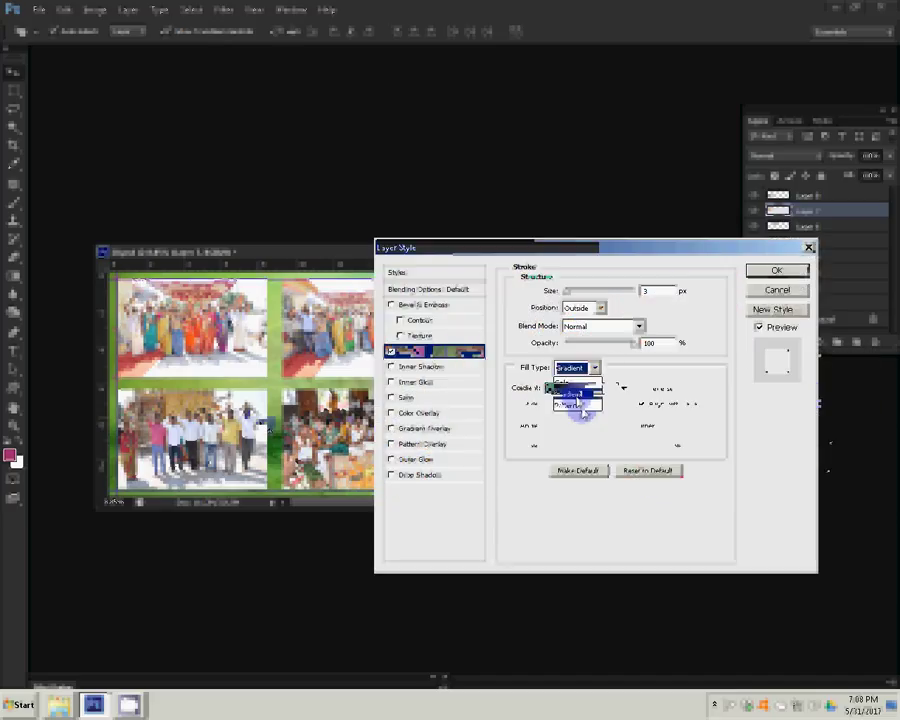
left_click(575, 390)
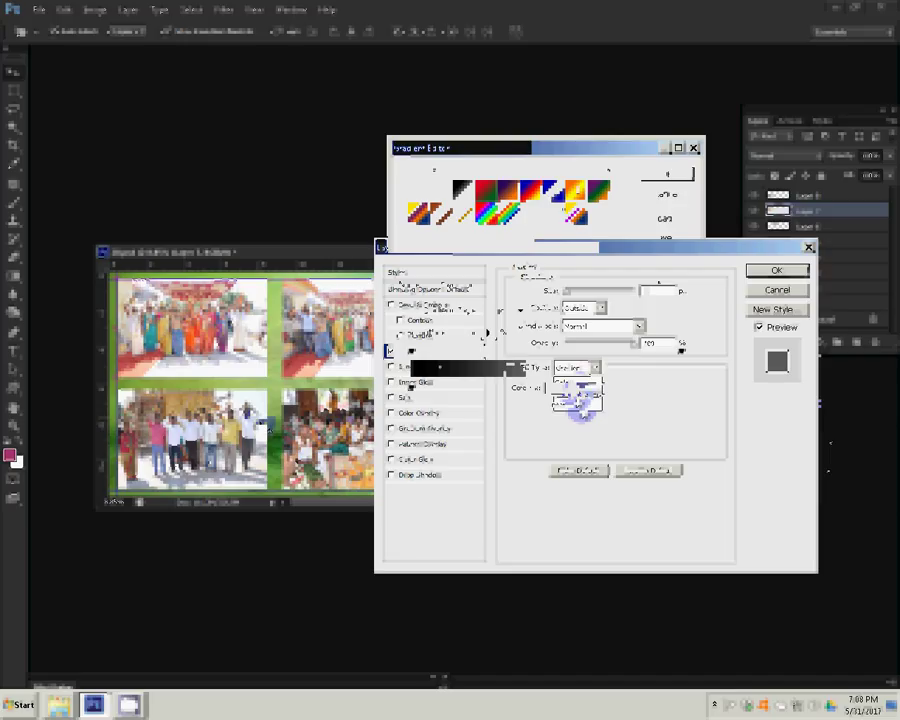
double_click(645, 290)
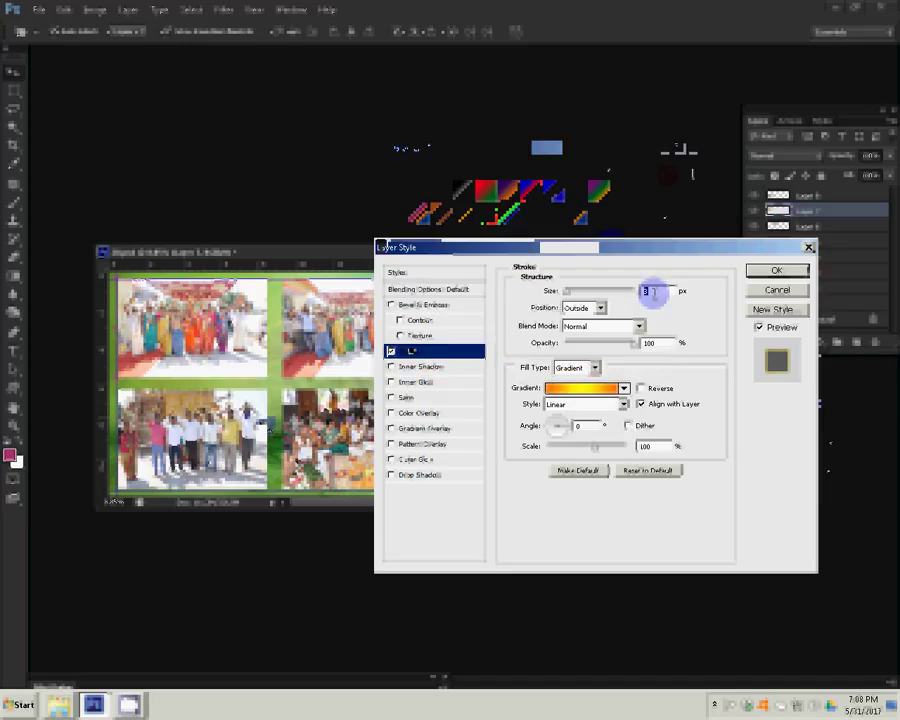
type("20")
key("Return")
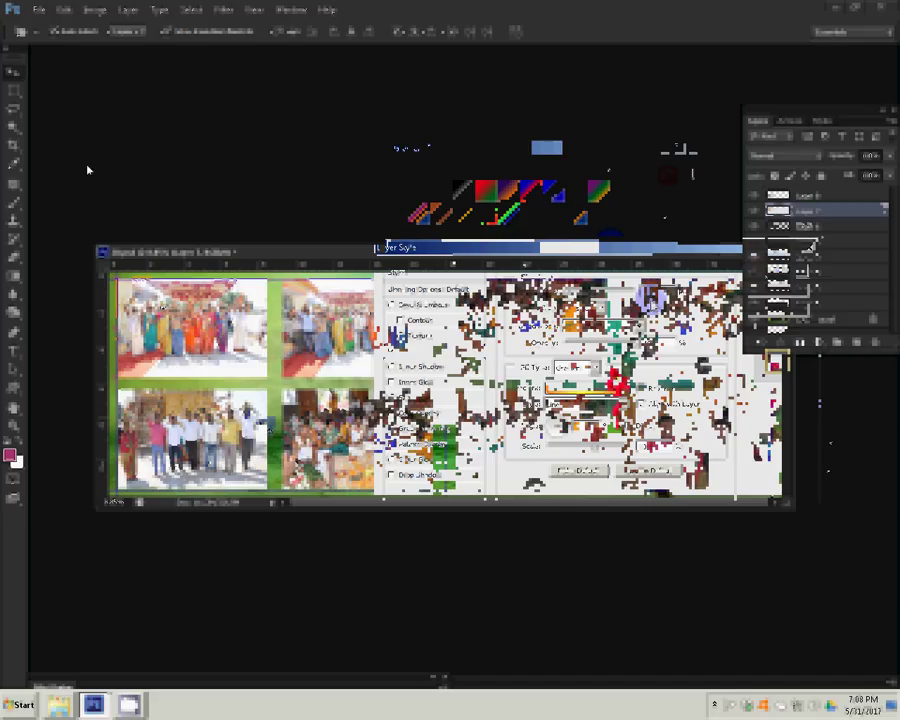
Step: Copy the framed photo's stroke layer style via Layer > Layer Style > Copy Layer Style
left_click(122, 12)
mouse_move(150, 85)
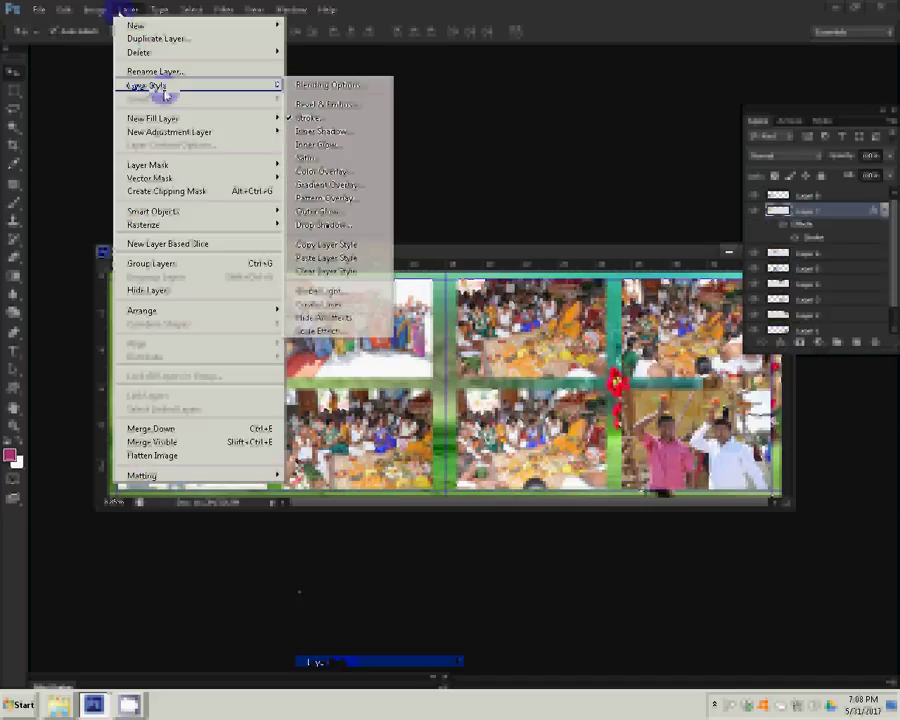
left_click(368, 92)
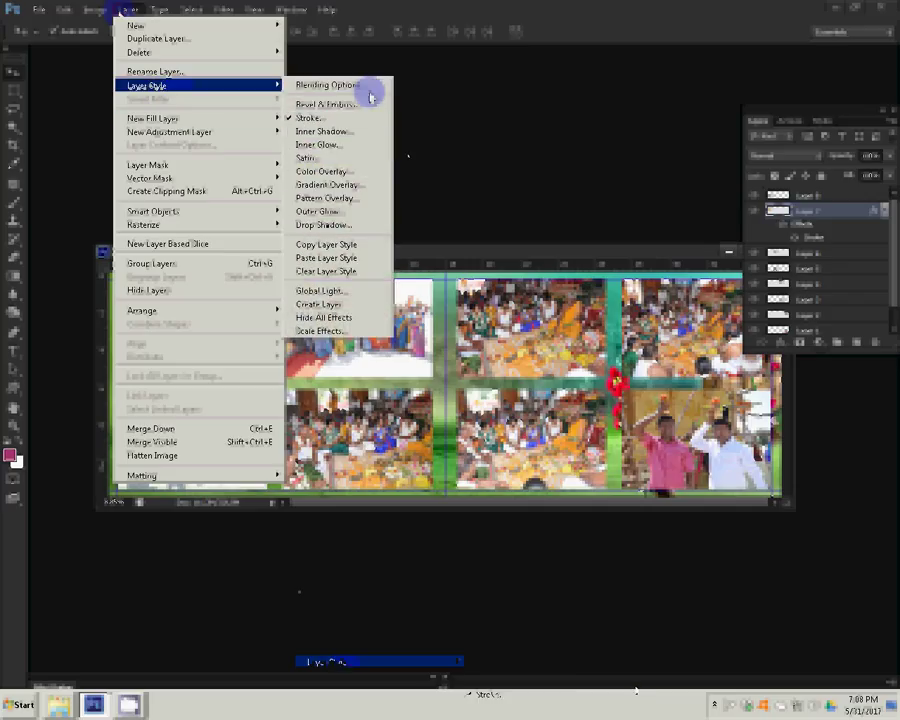
left_click(317, 246)
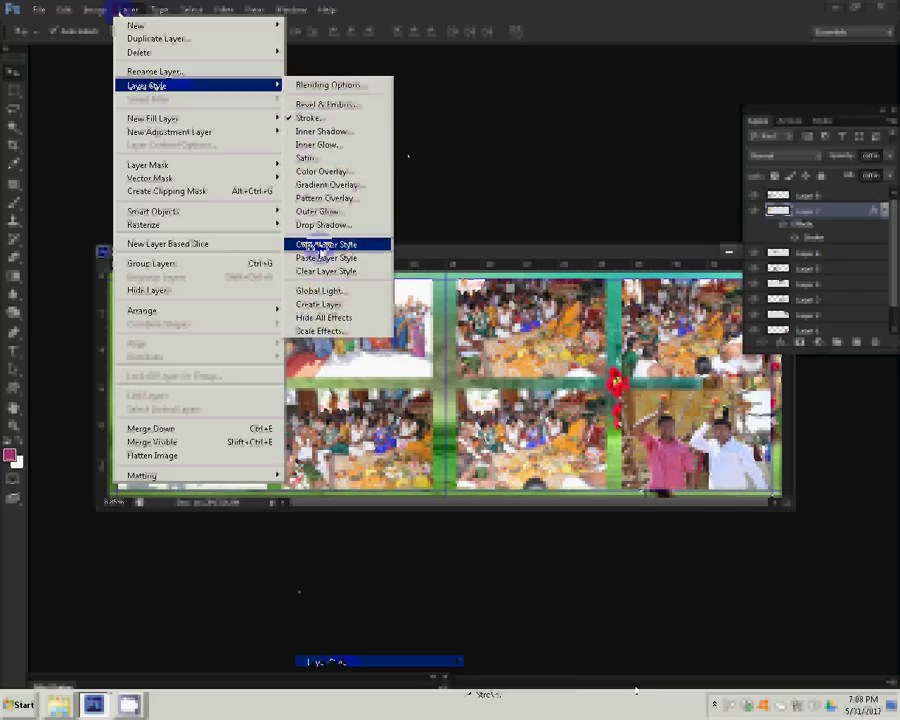
left_click(235, 202)
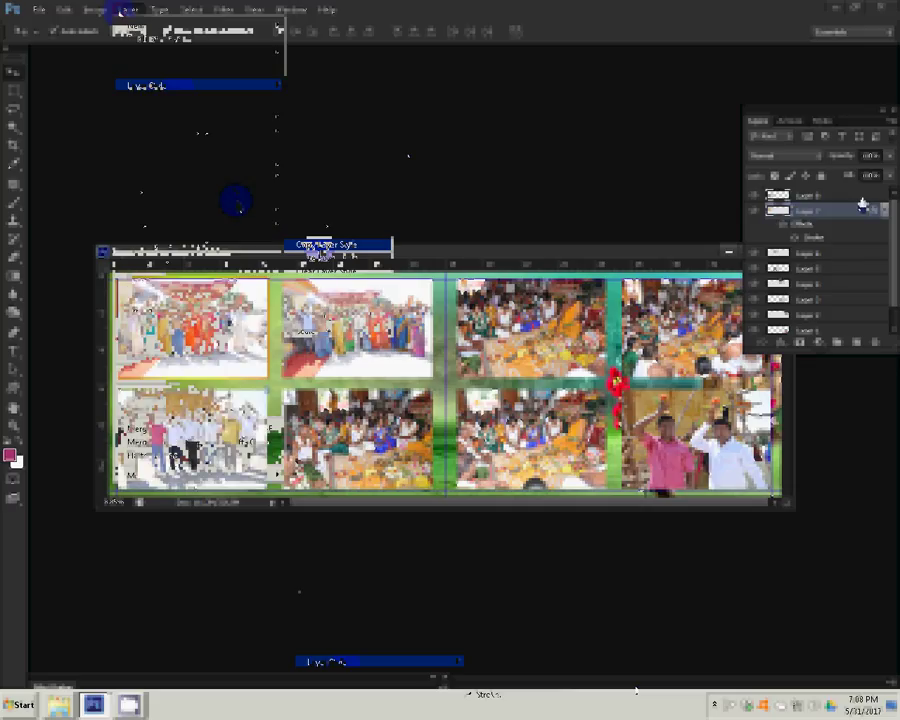
Step: Paste the orange stroke style onto Layer 7 and the next three photo layers
right_click(862, 205)
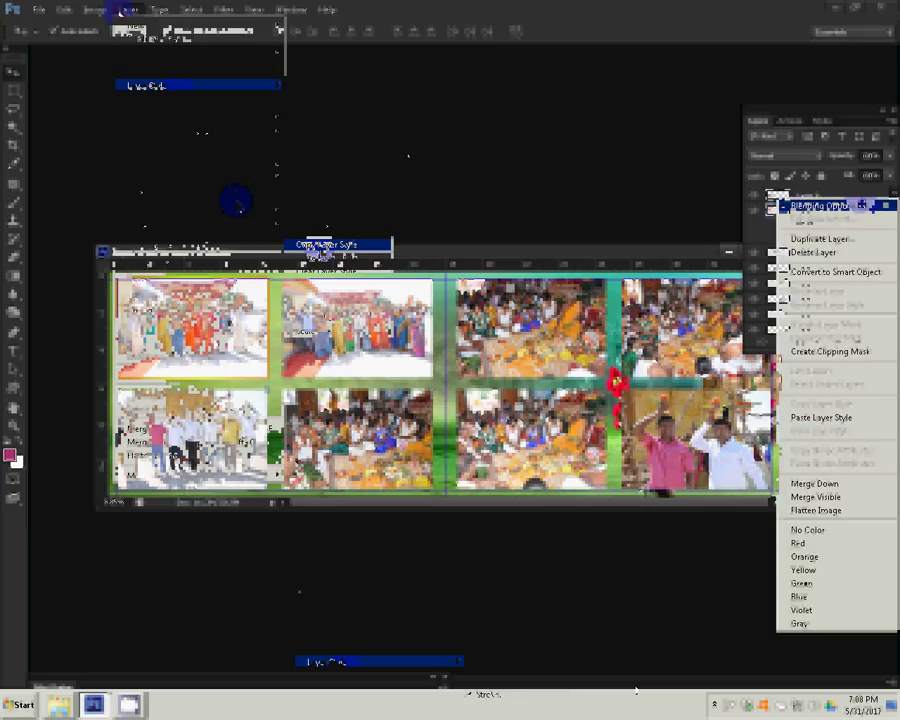
left_click(816, 422)
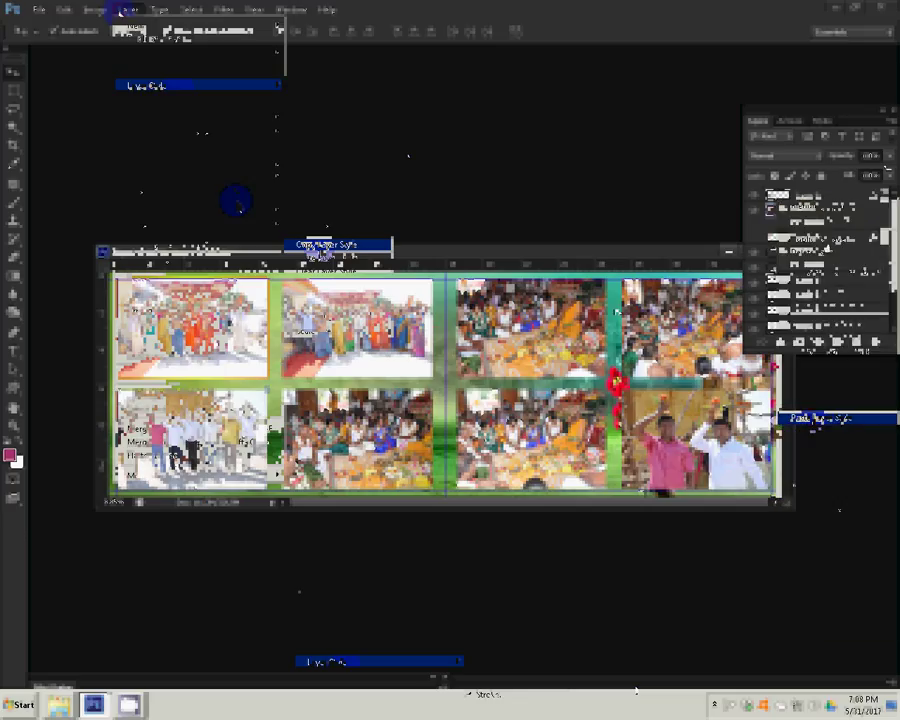
right_click(848, 318)
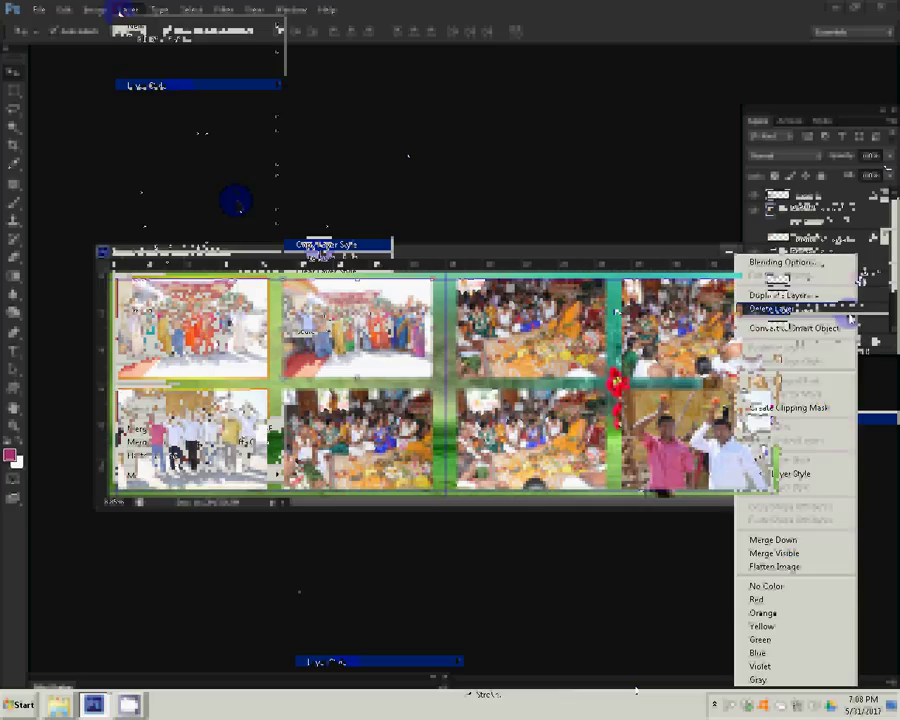
left_click(795, 474)
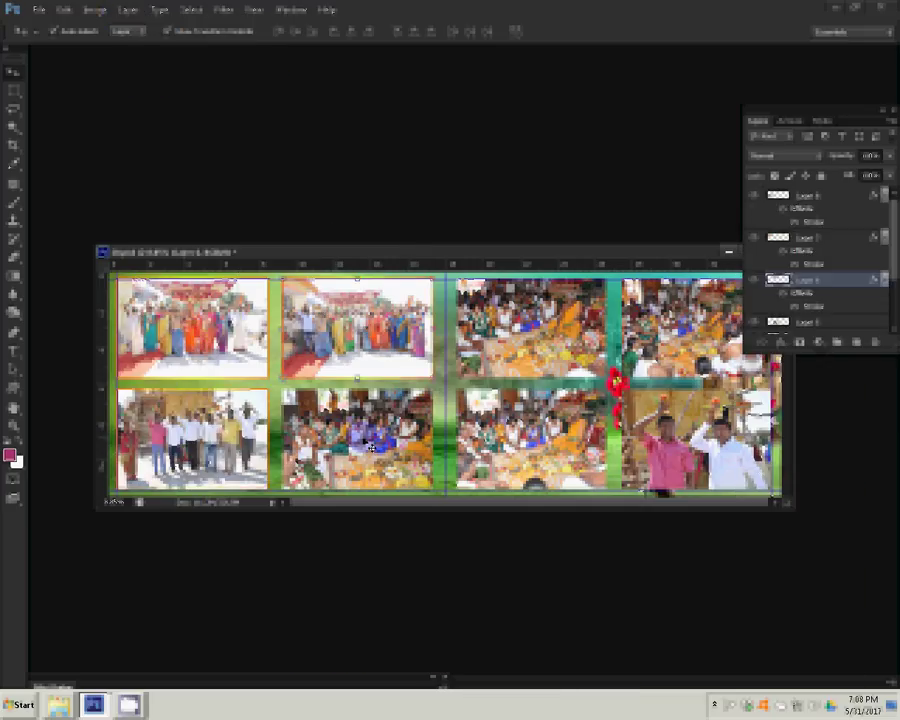
right_click(856, 327)
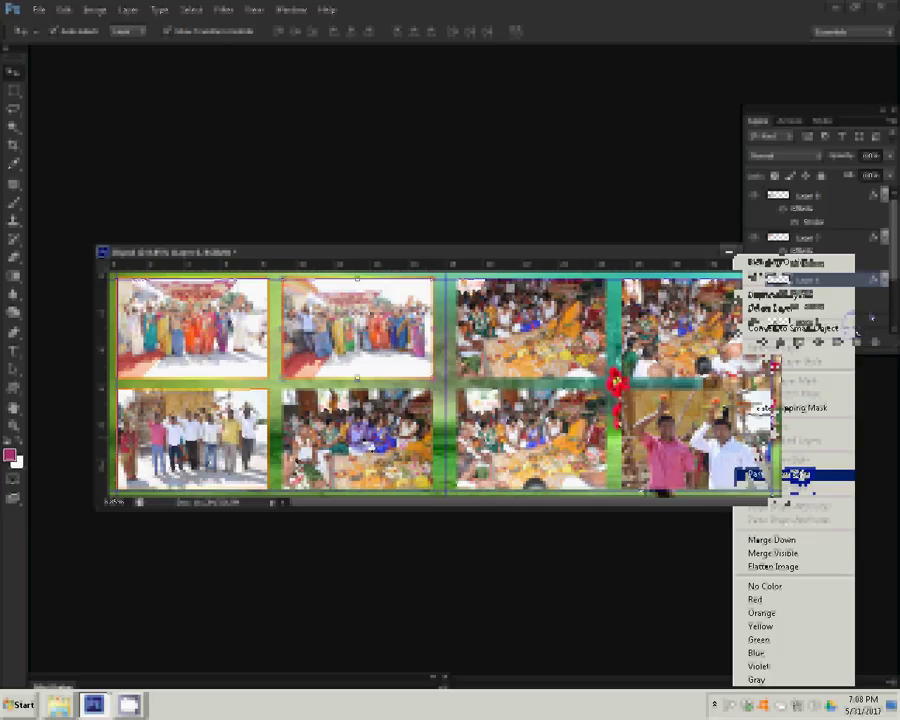
left_click(795, 475)
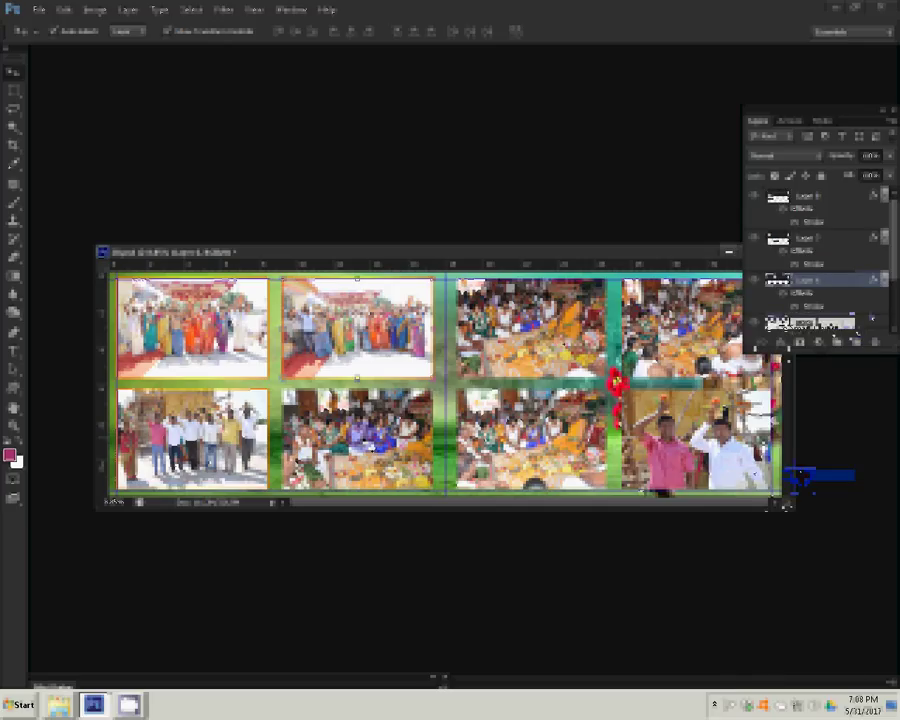
right_click(864, 338)
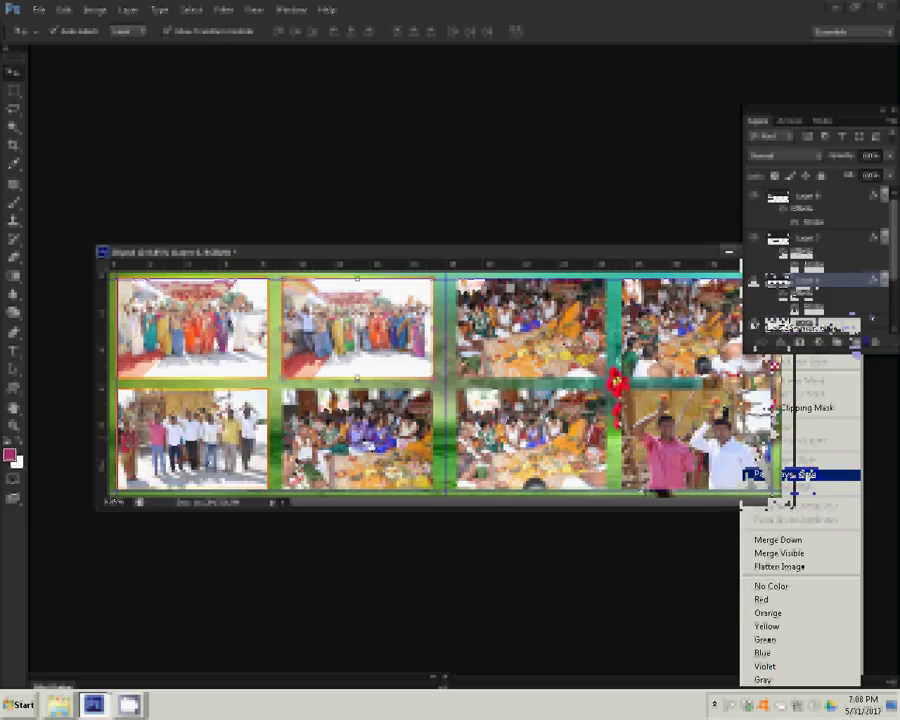
left_click(790, 474)
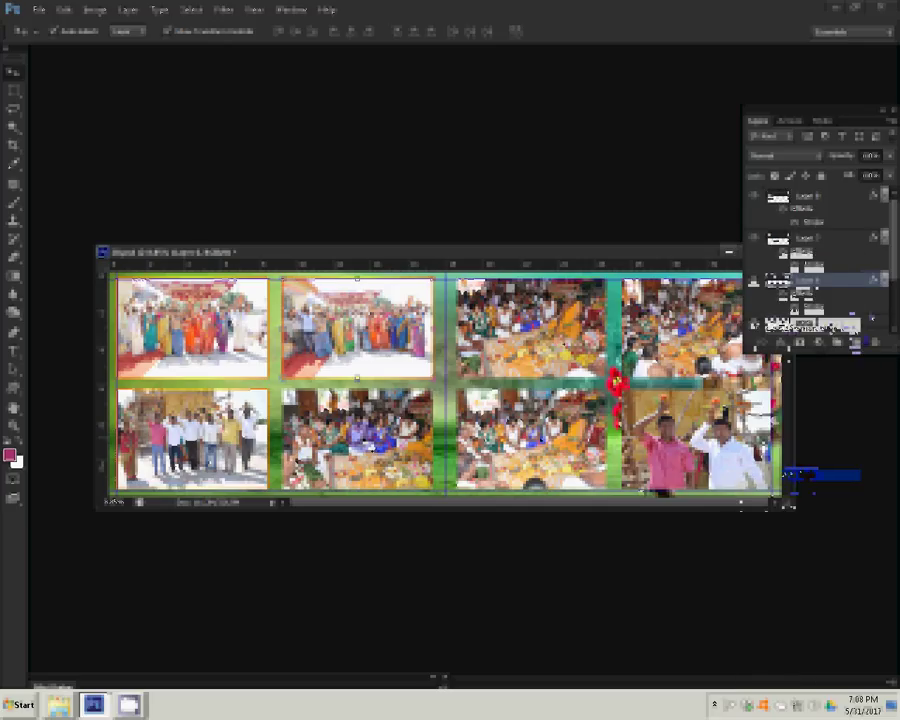
Step: Paste the orange stroke style onto the remaining three photo layers
right_click(871, 327)
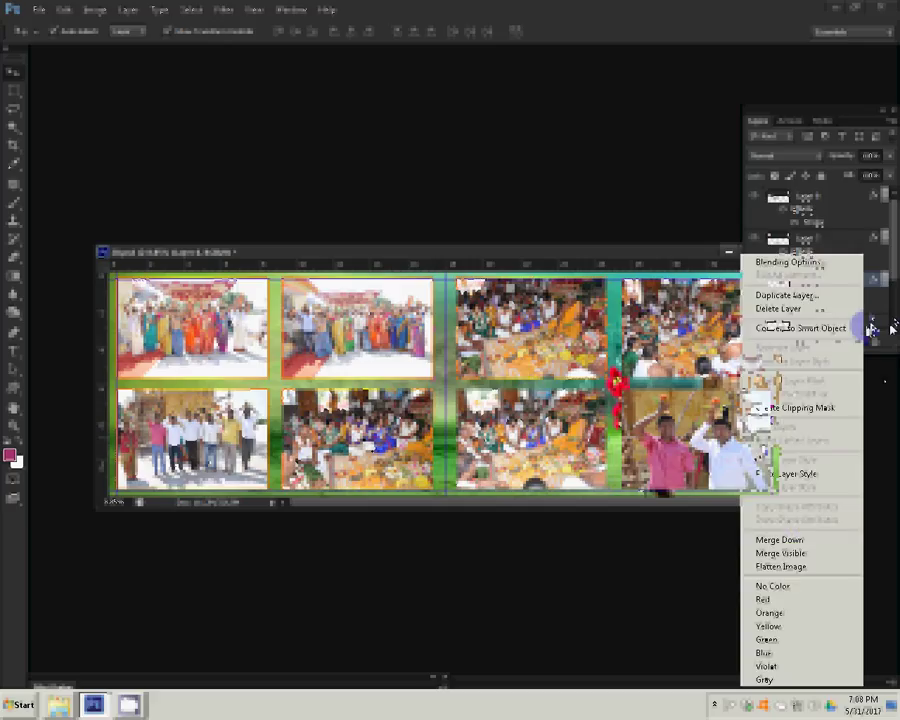
left_click(790, 474)
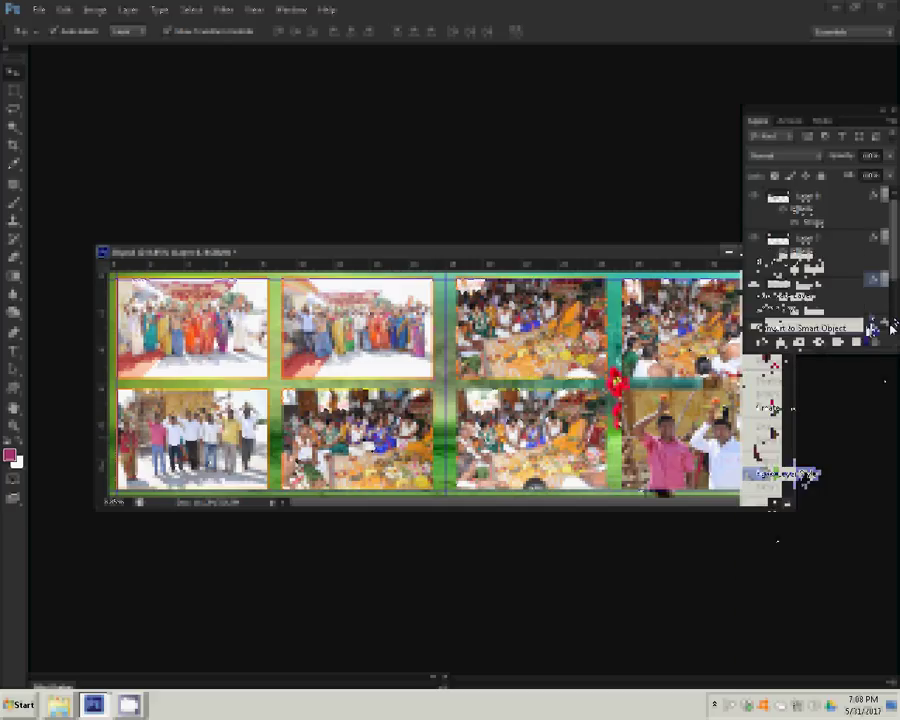
right_click(871, 327)
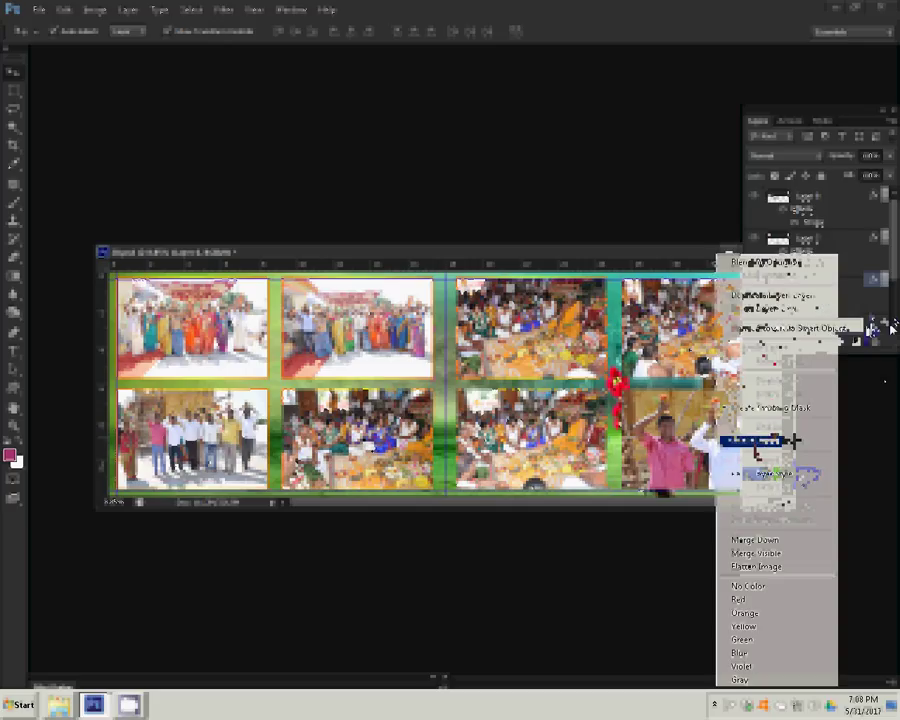
left_click(790, 474)
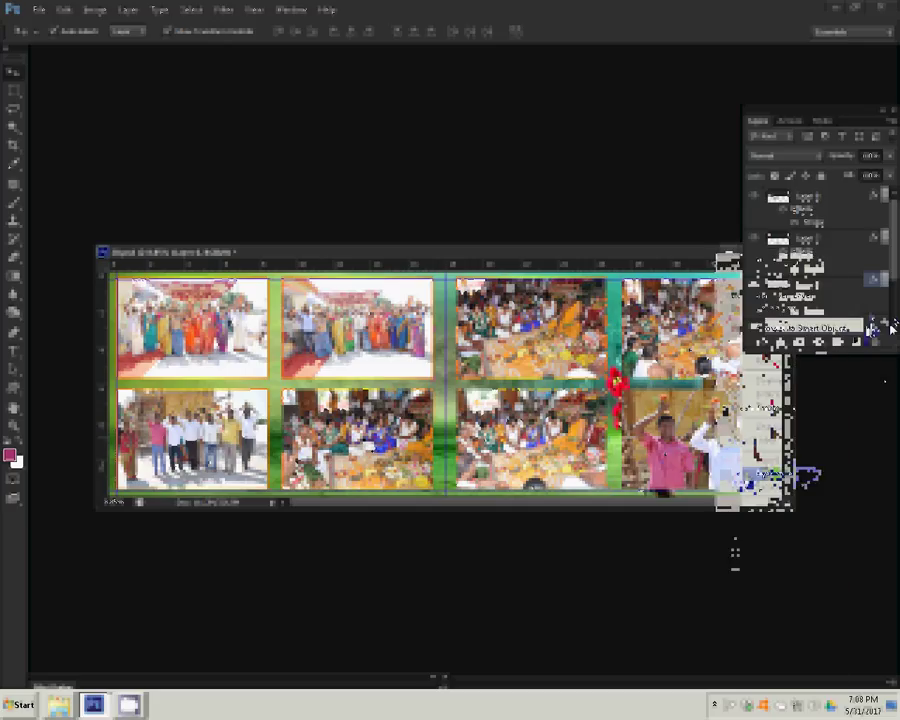
right_click(889, 327)
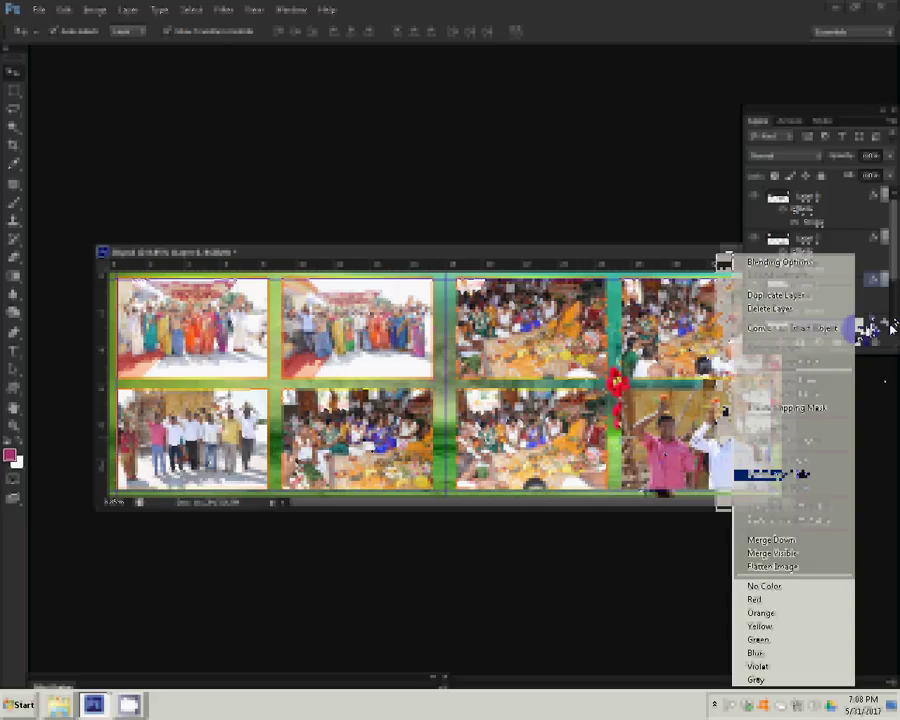
left_click(768, 472)
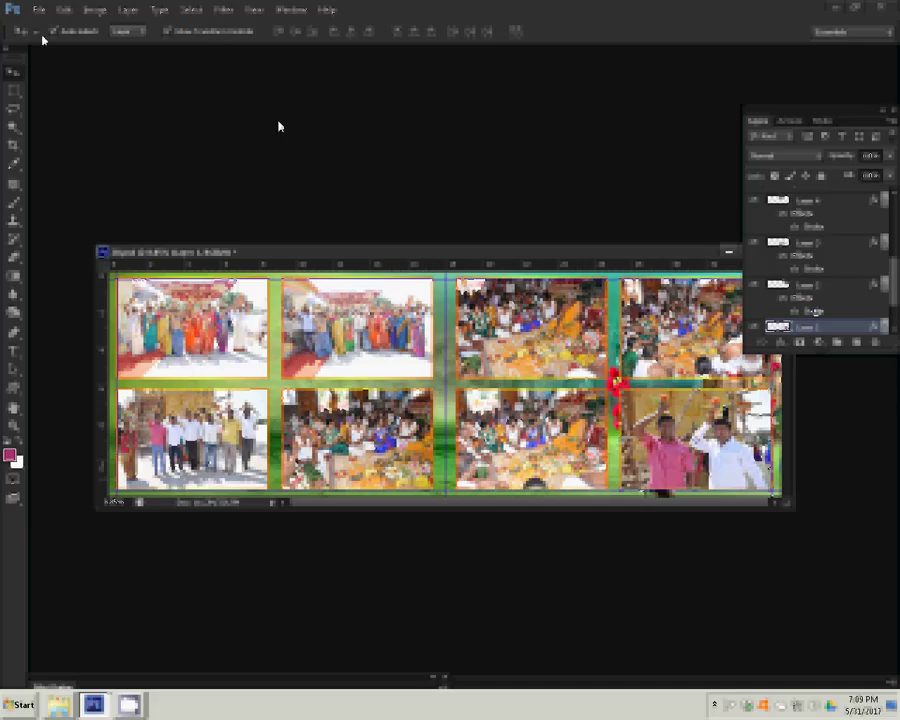
Step: Save the spread as a layered Photoshop PSD named 21 in a folder on Local Disk (G:)
left_click(38, 9)
left_click(60, 176)
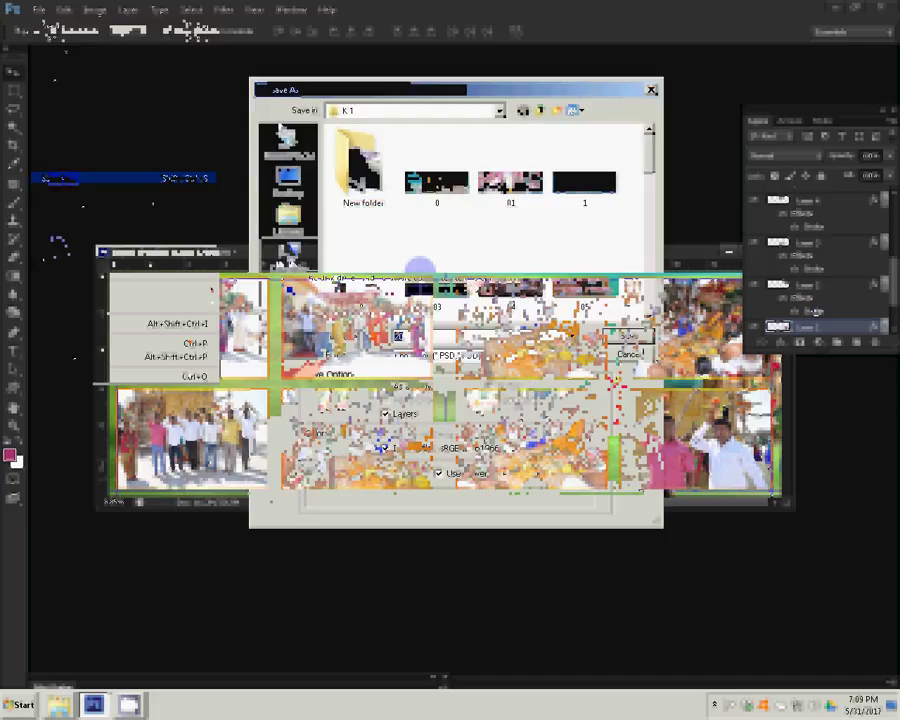
left_click(288, 258)
double_click(365, 179)
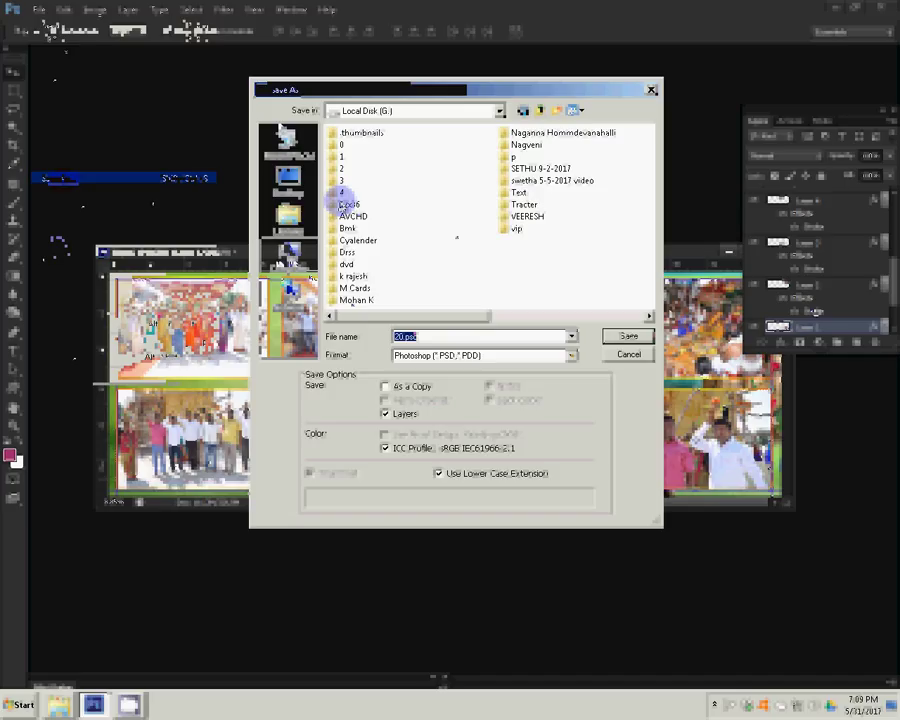
type("mo")
key("Return")
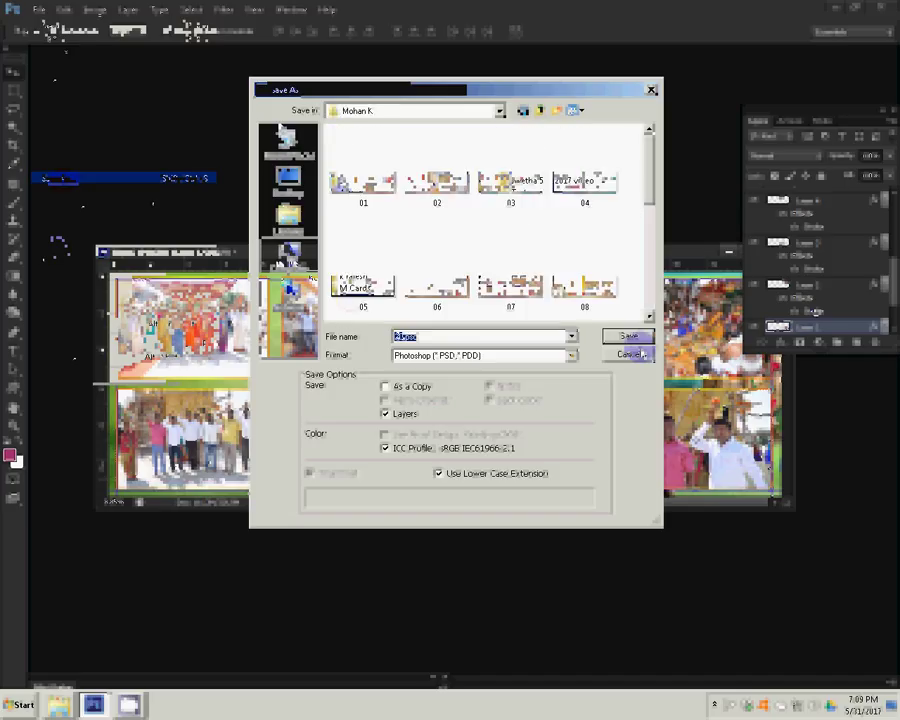
scroll(427, 278, "down", 3)
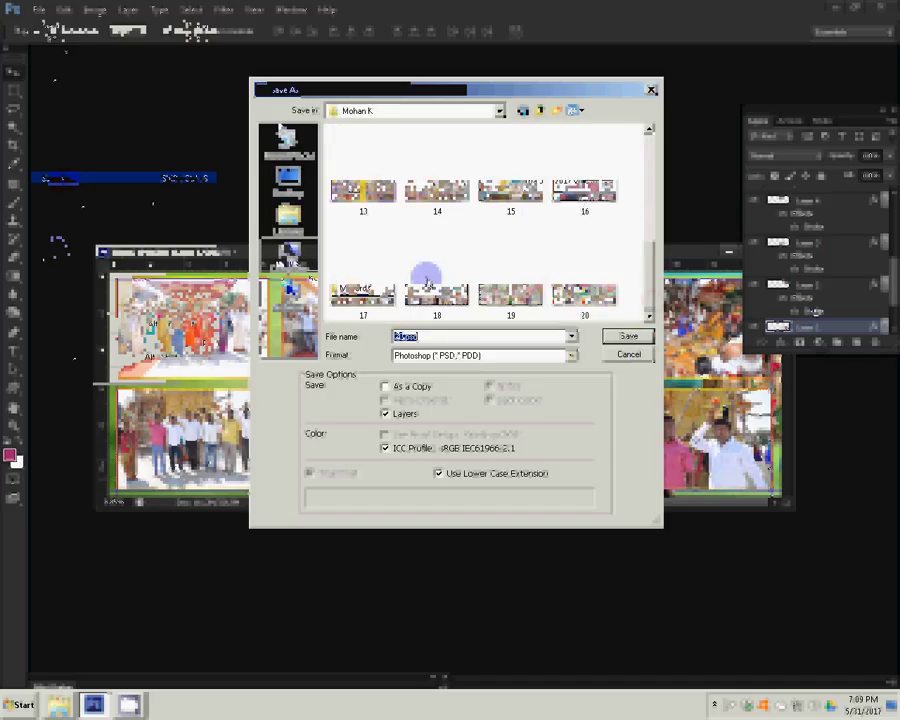
type("21")
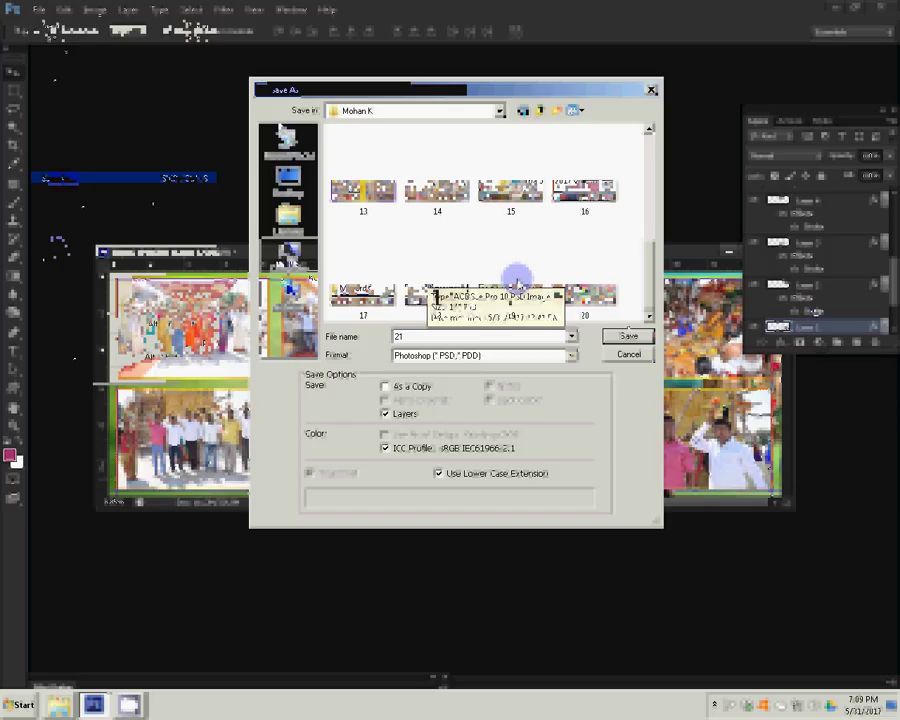
key("Return")
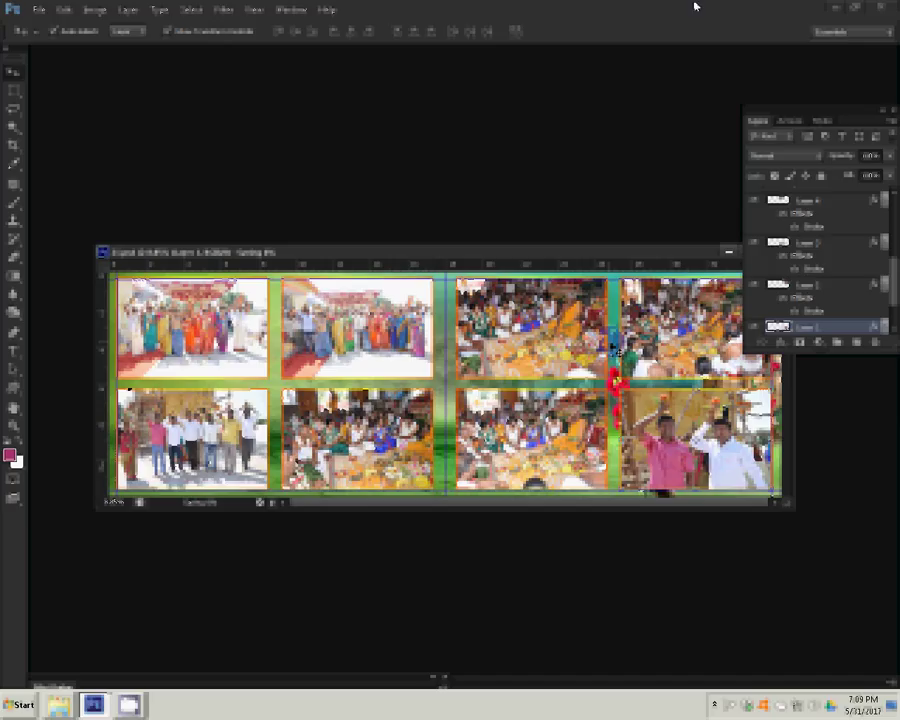
Step: Select Layer 1, move the album document window up-left, and close the saved document
left_click(217, 368)
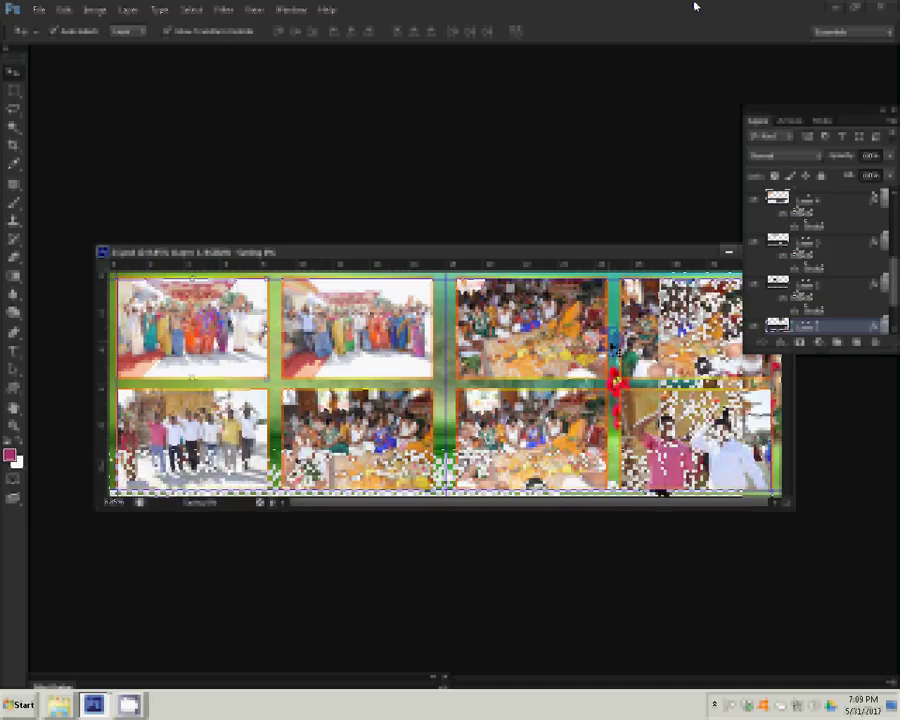
left_click(210, 325)
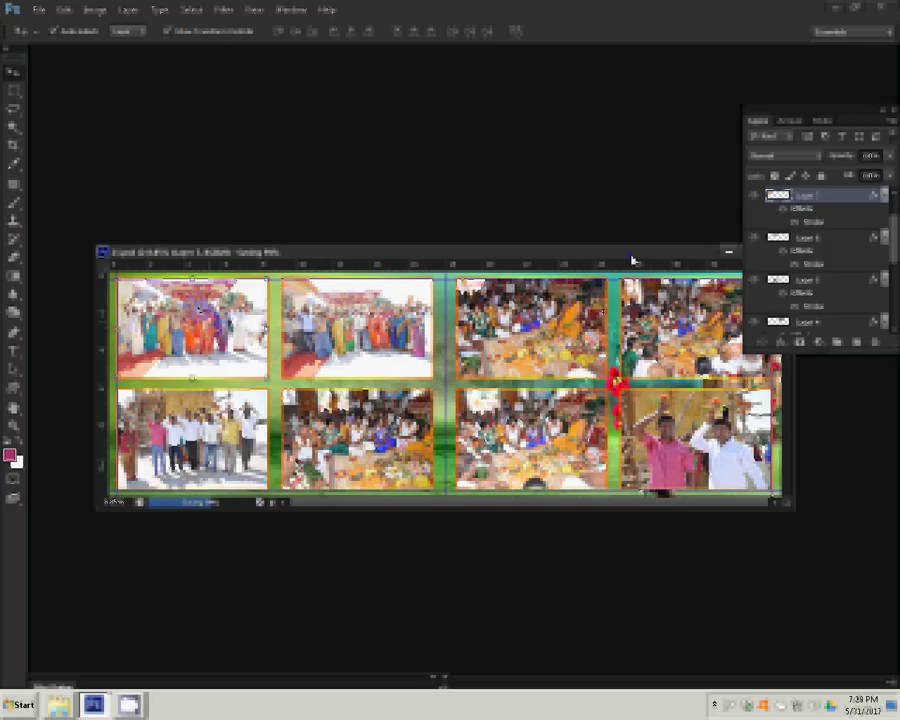
left_click_drag(632, 260, 540, 233)
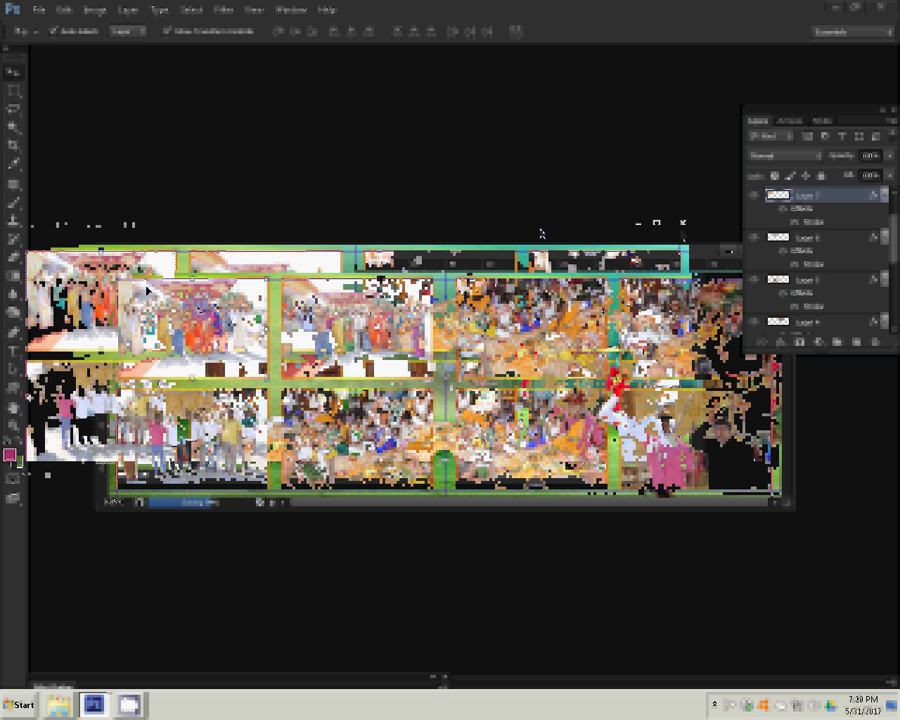
left_click(684, 226)
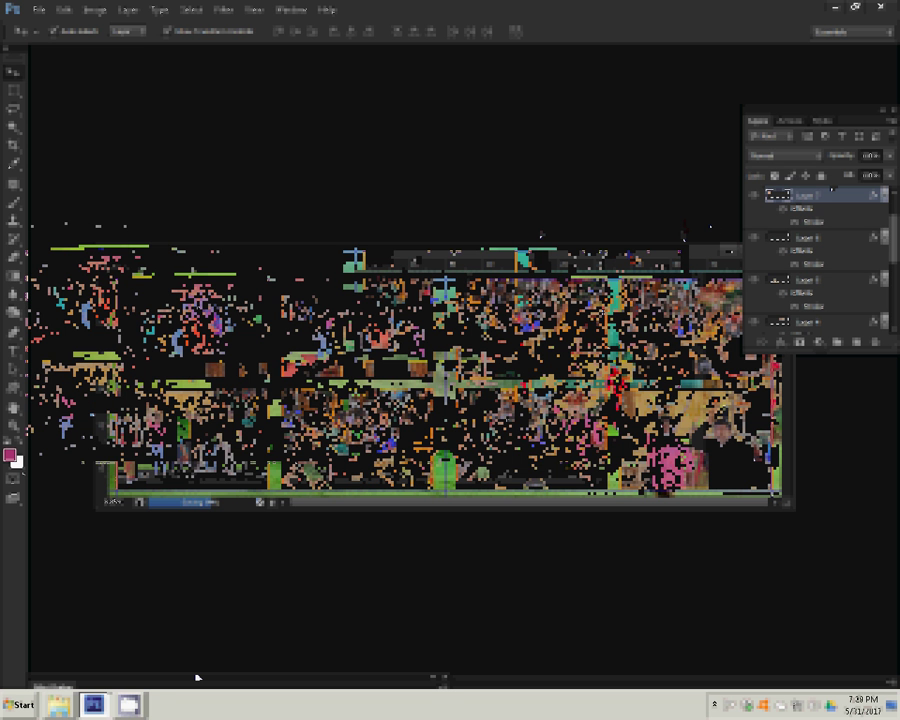